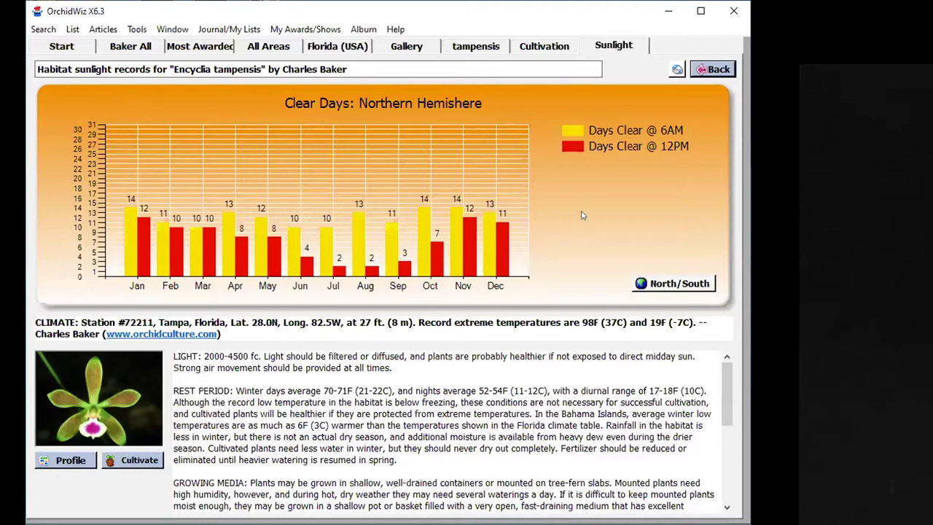
- Leave the sunlight records and view the enlarged habitat temperature chart for Encyclia tampensis, then return to its cultivation page
{"action": "left_click", "coordinate": [702, 69]}
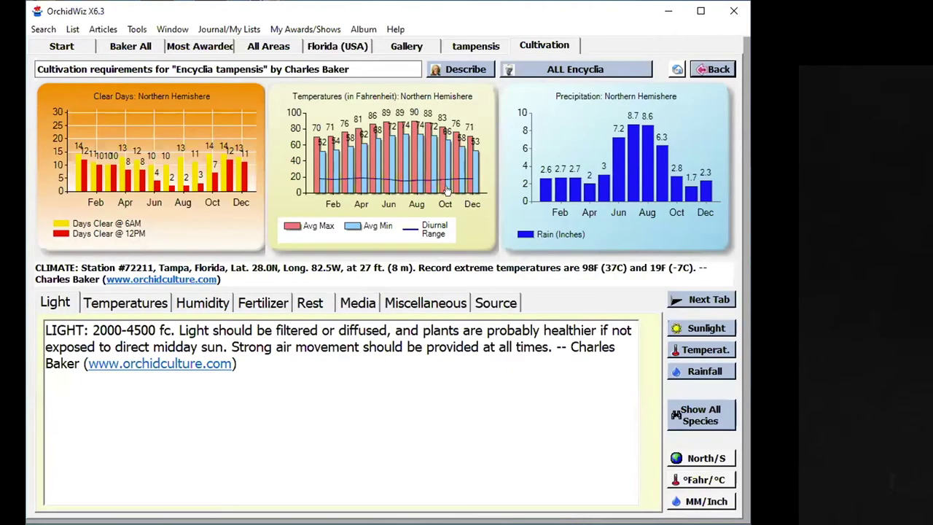
{"action": "left_click", "coordinate": [401, 155]}
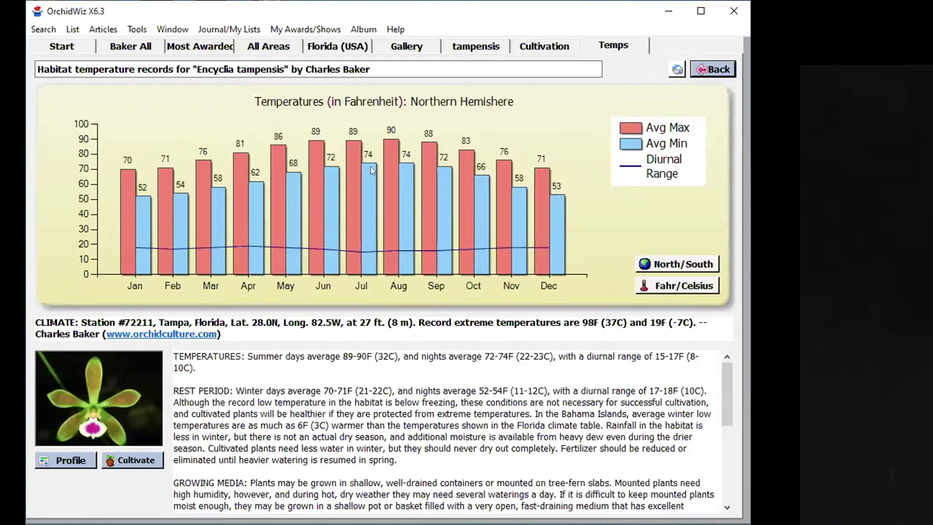
{"action": "left_click", "coordinate": [702, 75]}
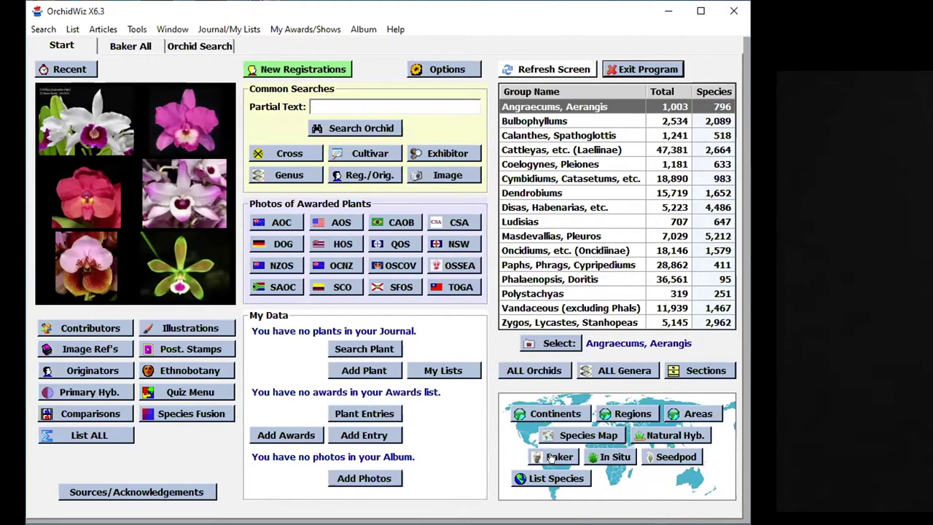
- Open the full Baker species list and view the weather records of Cyr densiflorum, Cyr distans, Cyr revolutum and Den curvimentum
{"action": "left_click", "coordinate": [121, 46]}
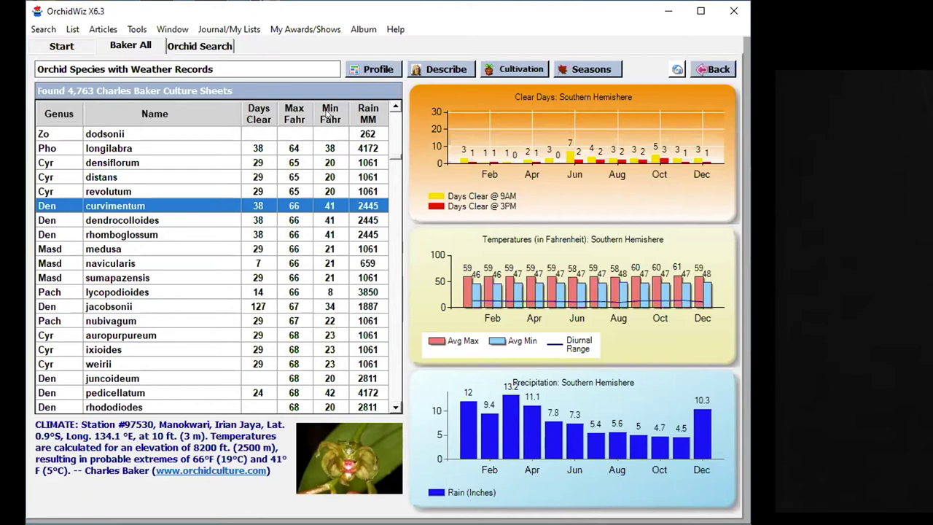
{"action": "scroll", "coordinate": [328, 226], "scroll_direction": "up", "scroll_amount": 2}
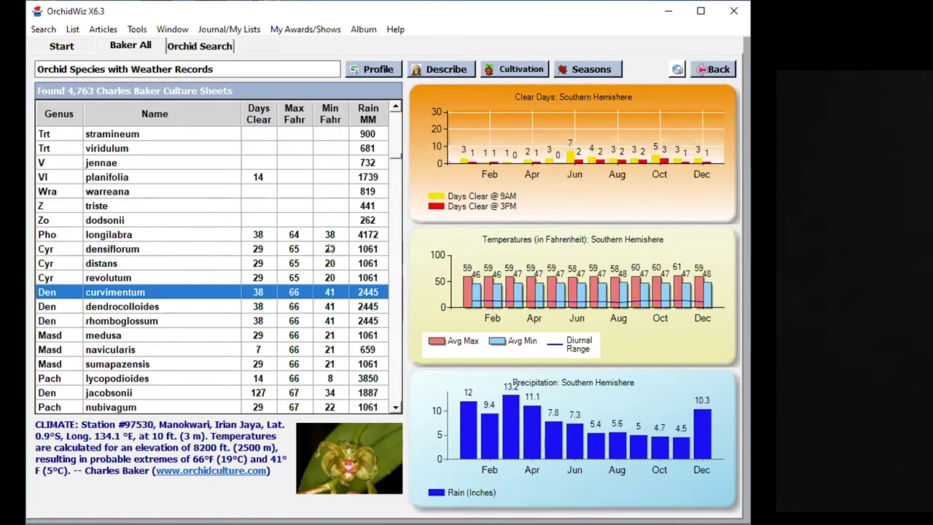
{"action": "scroll", "coordinate": [329, 251], "scroll_direction": "down", "scroll_amount": 1}
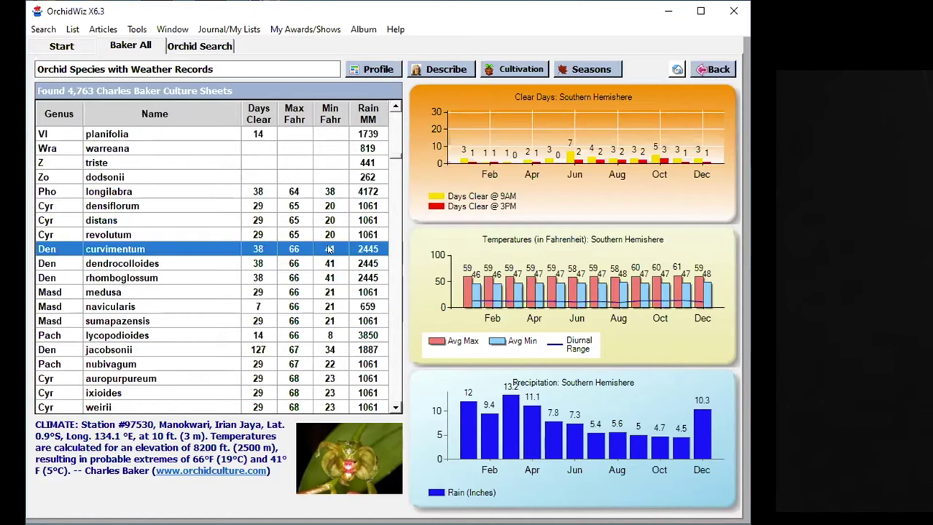
{"action": "left_click", "coordinate": [295, 207]}
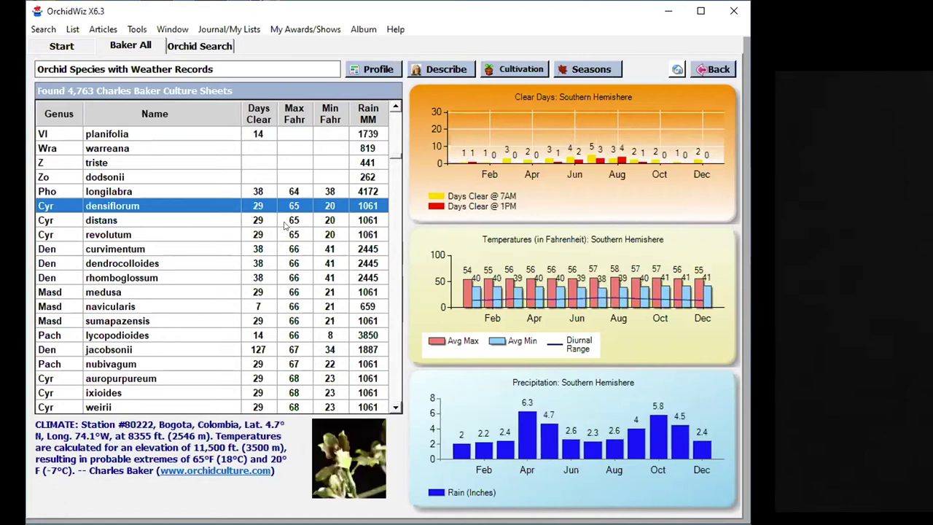
{"action": "left_click", "coordinate": [287, 223]}
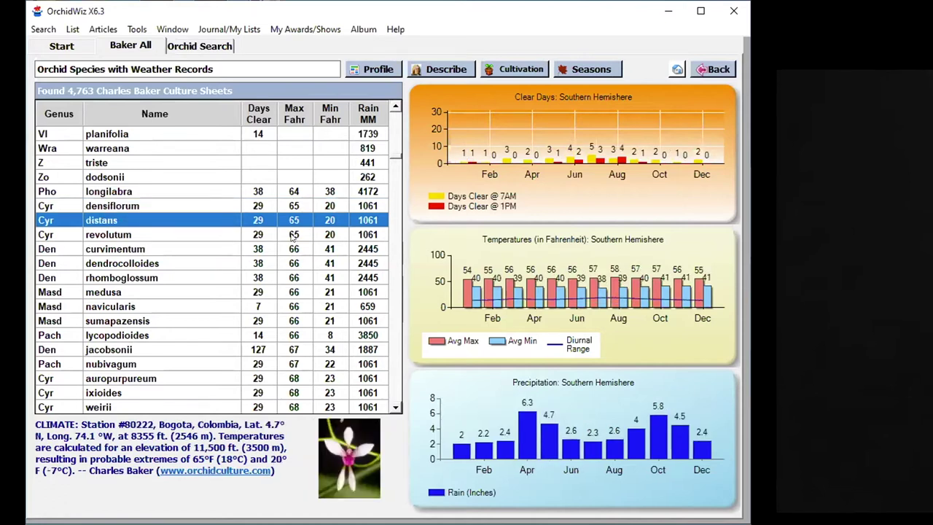
{"action": "left_click", "coordinate": [292, 235]}
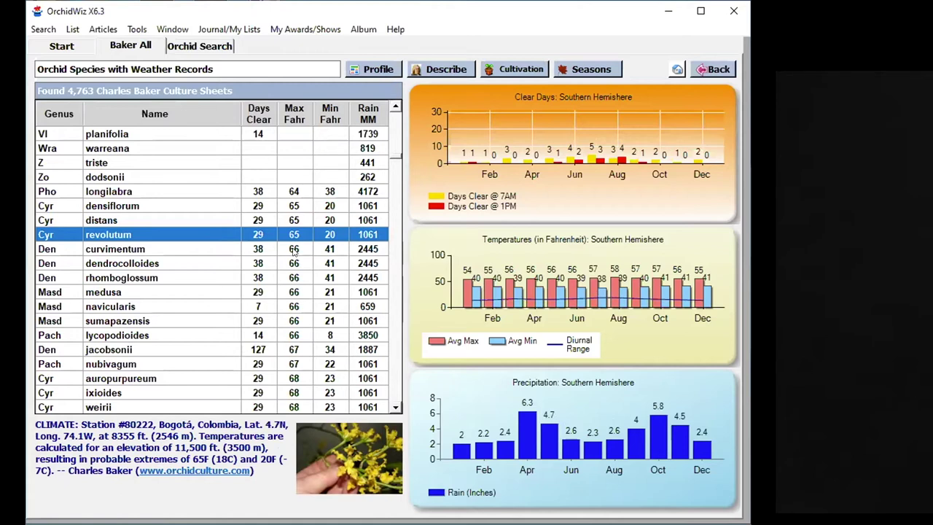
{"action": "left_click", "coordinate": [166, 250]}
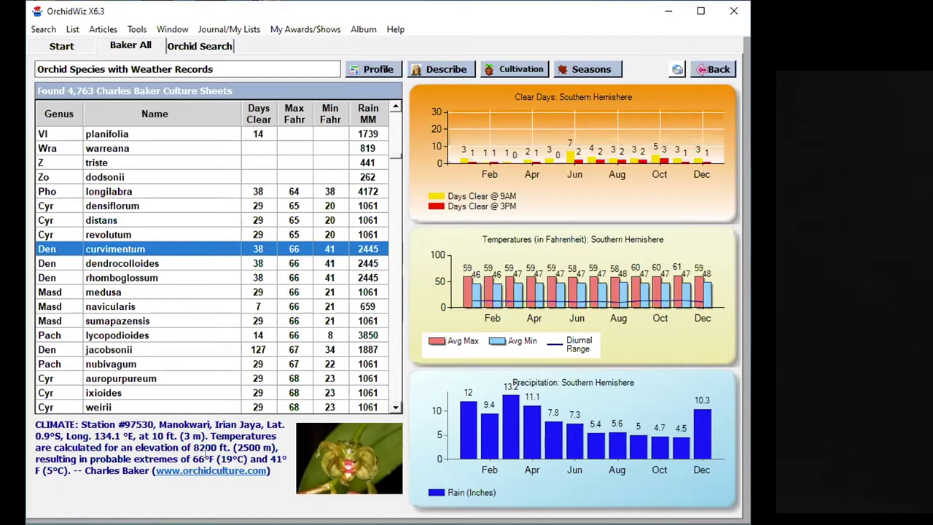
- Examine the habitat temperature records and the Bakers' description of Dendrobium curvimentum, and return to the species list
{"action": "left_click", "coordinate": [594, 274]}
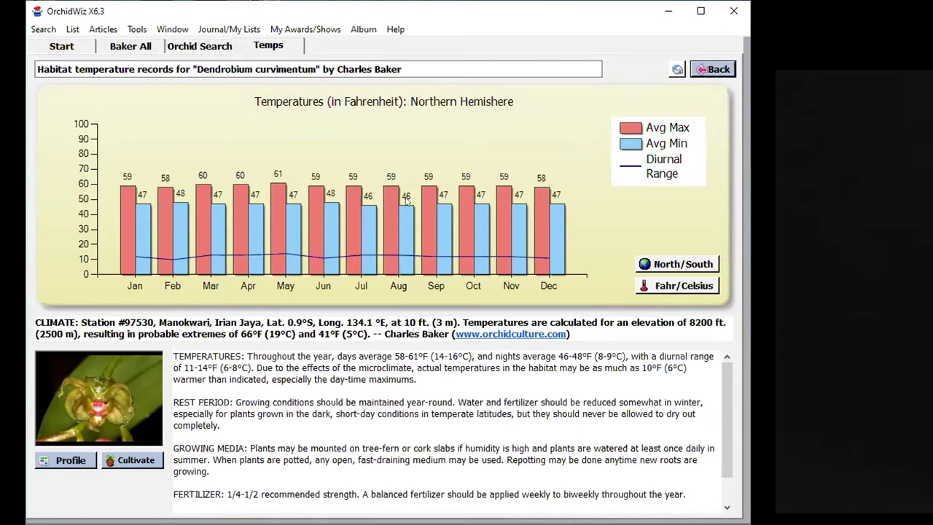
{"action": "left_click", "coordinate": [713, 69]}
{"action": "left_click", "coordinate": [432, 66]}
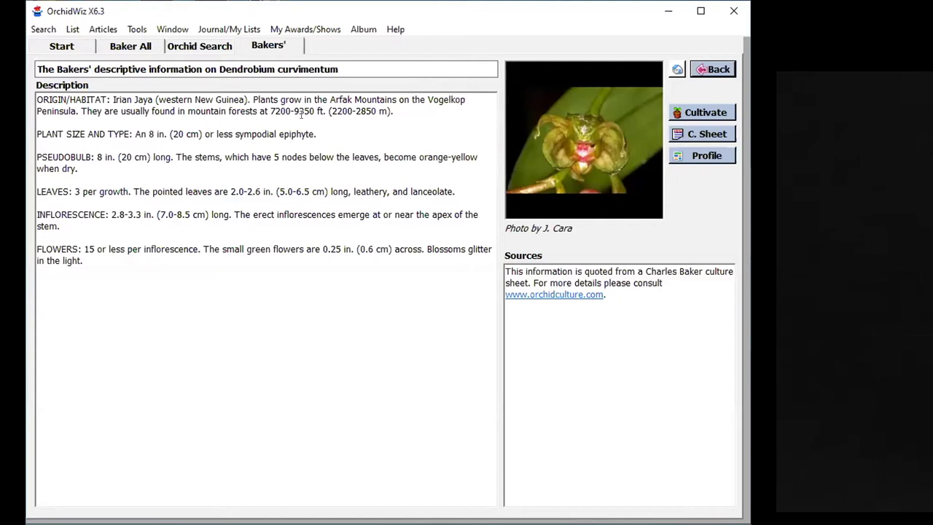
{"action": "left_click", "coordinate": [711, 71]}
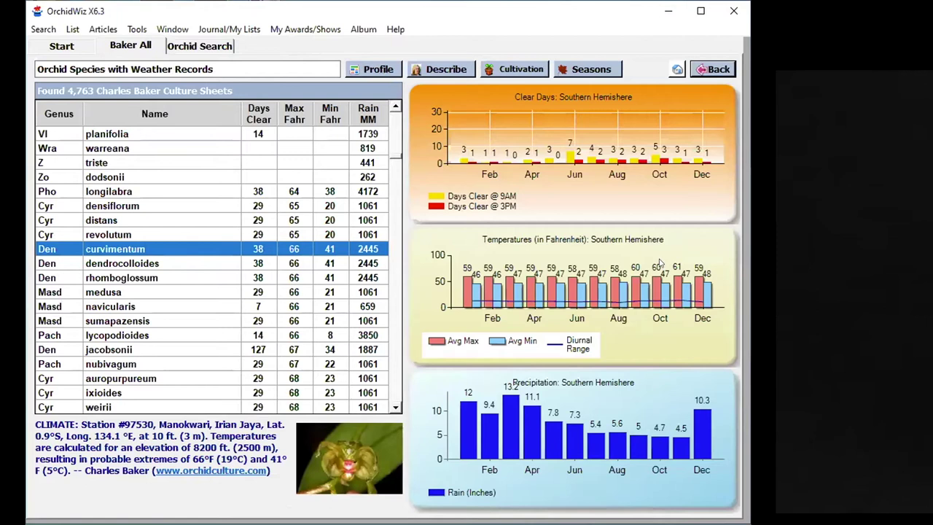
{"action": "left_click", "coordinate": [660, 263]}
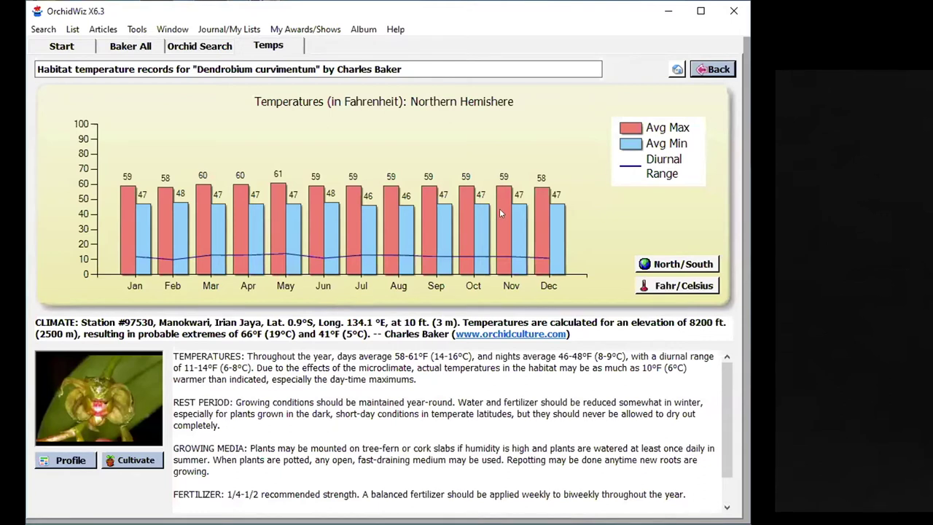
{"action": "left_click", "coordinate": [718, 71]}
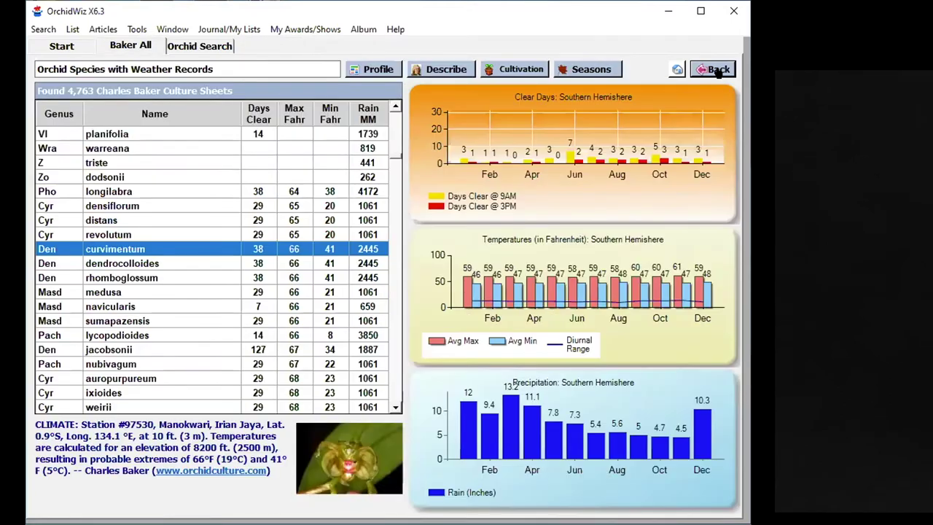
- Compare the weather records of Den dendrocolloides, rhomboglossum and curvimentum with those of Masd medusa, navicularis and sumapazensis
{"action": "left_click", "coordinate": [93, 264]}
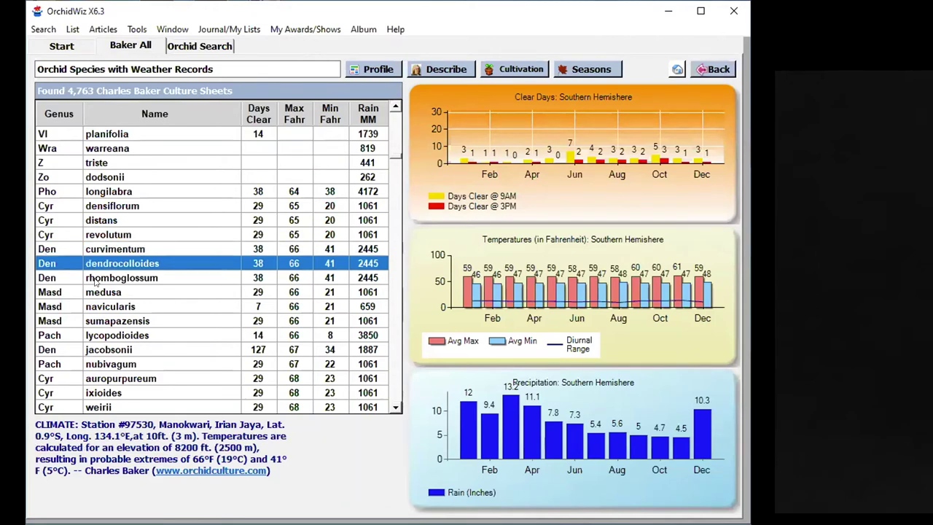
{"action": "left_click", "coordinate": [94, 281]}
{"action": "left_click", "coordinate": [95, 263]}
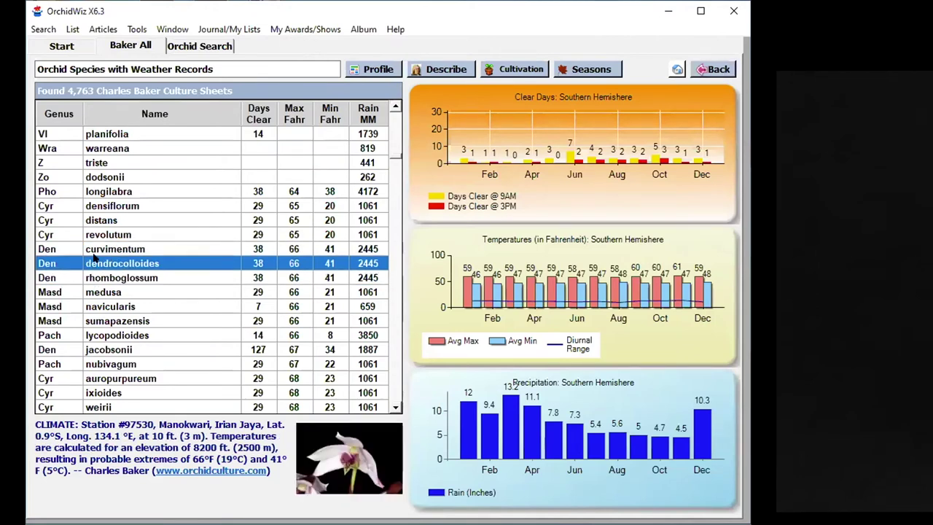
{"action": "left_click", "coordinate": [95, 248]}
{"action": "left_click", "coordinate": [89, 293]}
{"action": "left_click", "coordinate": [89, 307]}
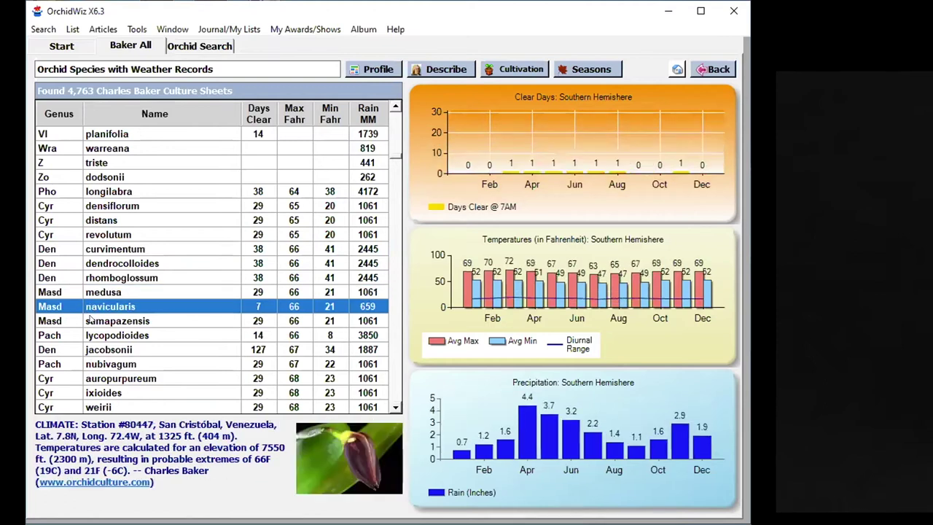
{"action": "left_click", "coordinate": [91, 320]}
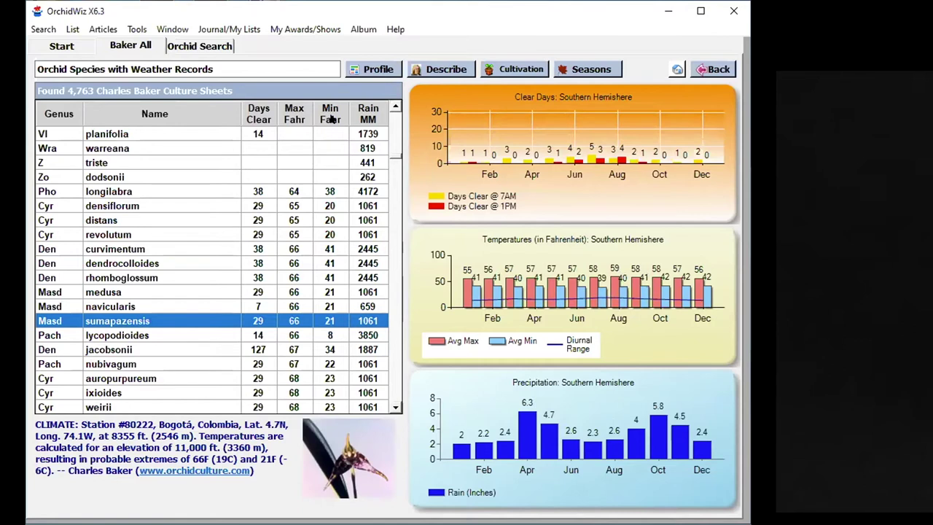
- Sort the species list by minimum temperature and view the records of the coldest-growing species, from Cyp macranthos to Cyp parviflorum var. parviflorum
{"action": "left_click", "coordinate": [331, 119]}
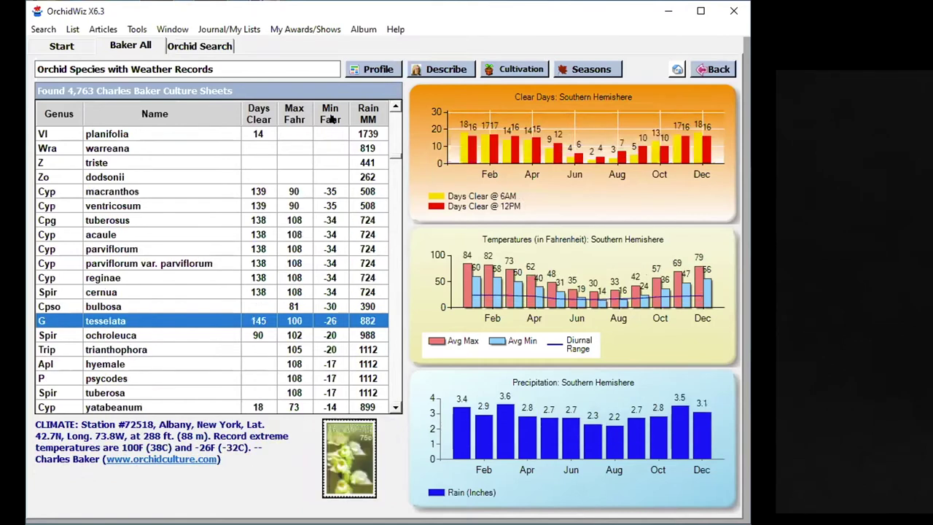
{"action": "left_click", "coordinate": [331, 193]}
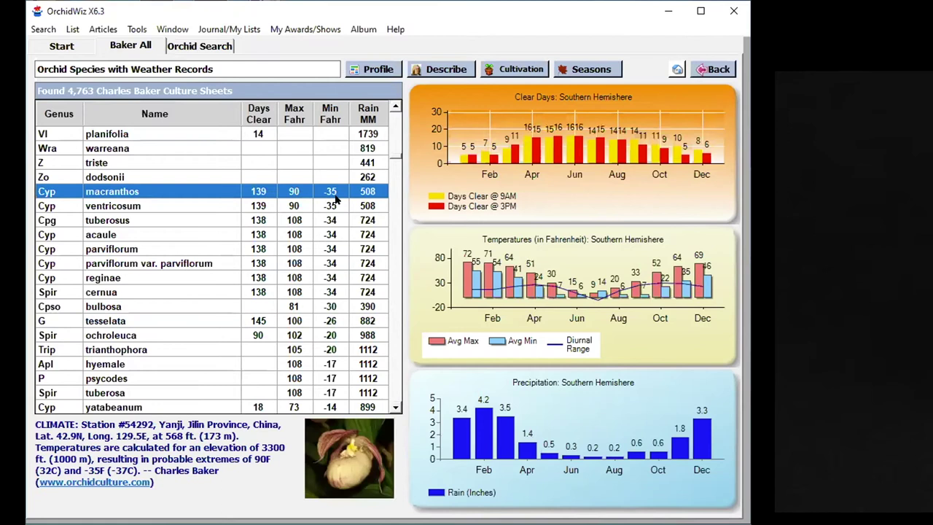
{"action": "left_click", "coordinate": [330, 206]}
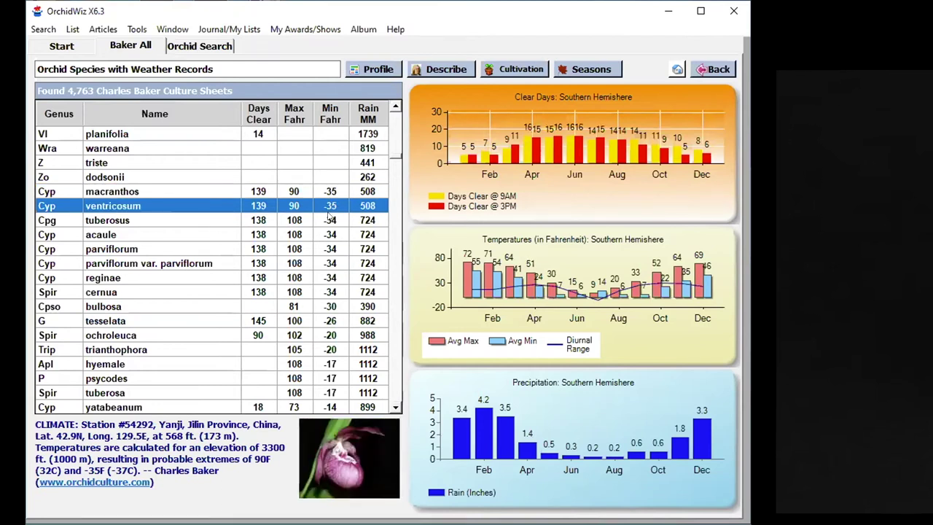
{"action": "left_click", "coordinate": [330, 237]}
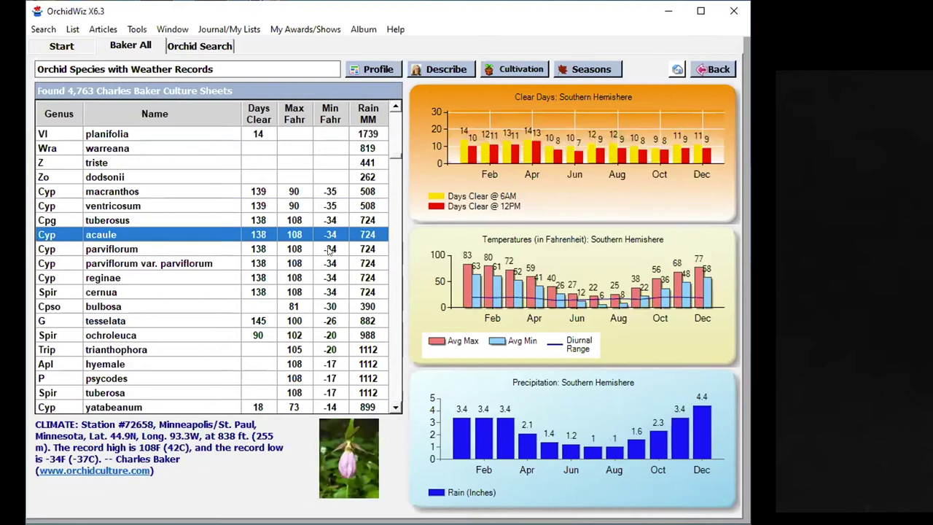
{"action": "left_click", "coordinate": [330, 249]}
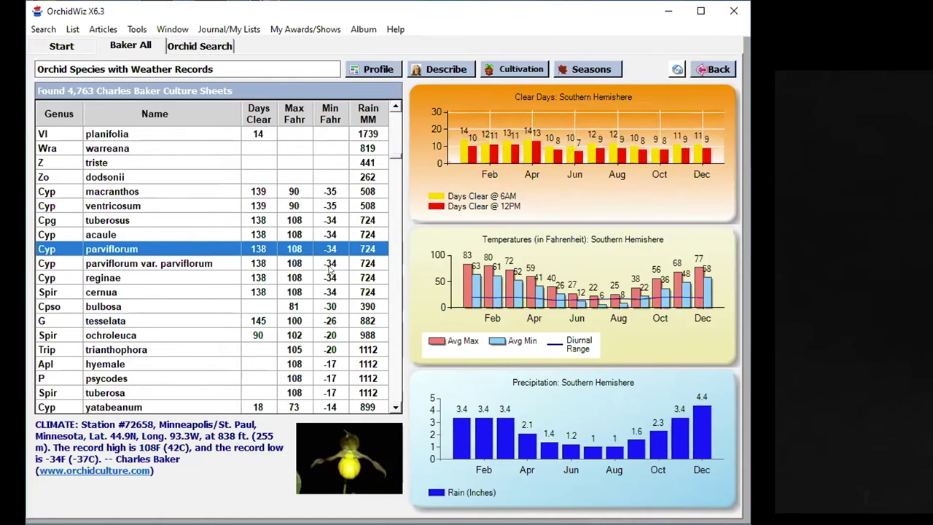
{"action": "left_click", "coordinate": [330, 265]}
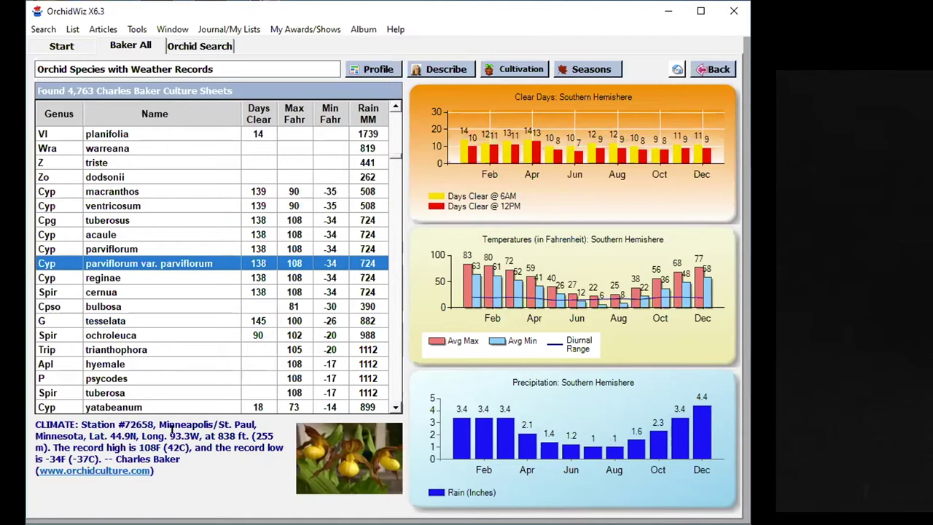
{"action": "key", "text": "Up"}
{"action": "key", "text": "Up"}
{"action": "key", "text": "Up"}
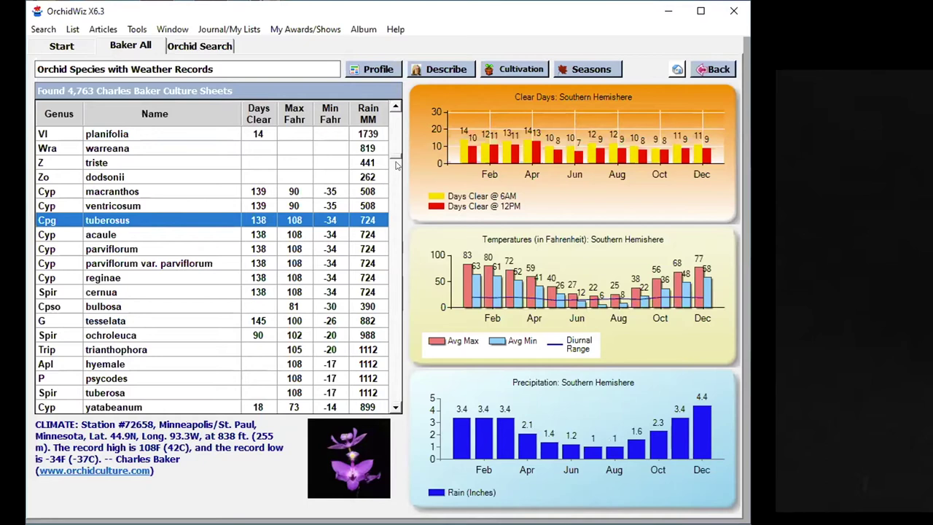
- Find the species with the warmest minimum temperatures and view the weather records of Phal tetraspsis, Phal speciosa and Phal gigantea
{"action": "left_click_drag", "start_coordinate": [395, 156], "coordinate": [373, 328]}
{"action": "scroll", "coordinate": [371, 319], "scroll_direction": "up", "scroll_amount": 1}
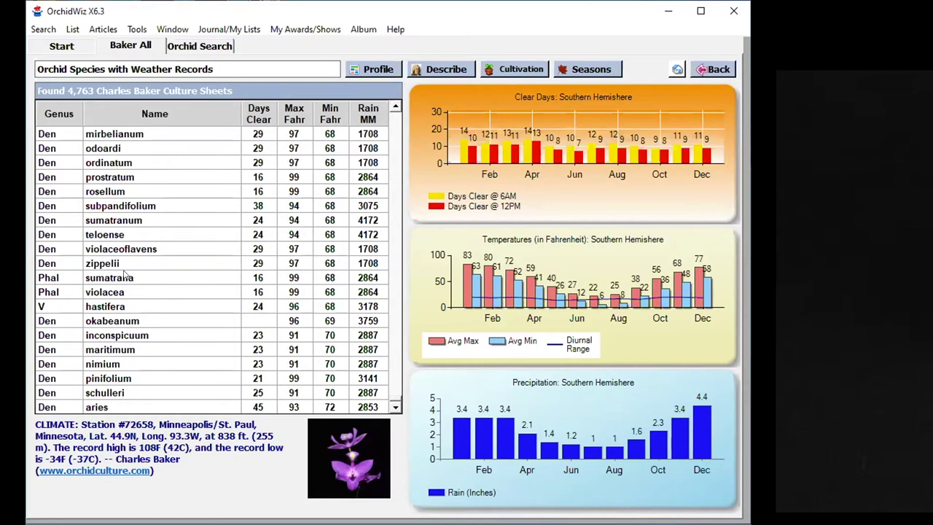
{"action": "scroll", "coordinate": [124, 275], "scroll_direction": "up", "scroll_amount": 8}
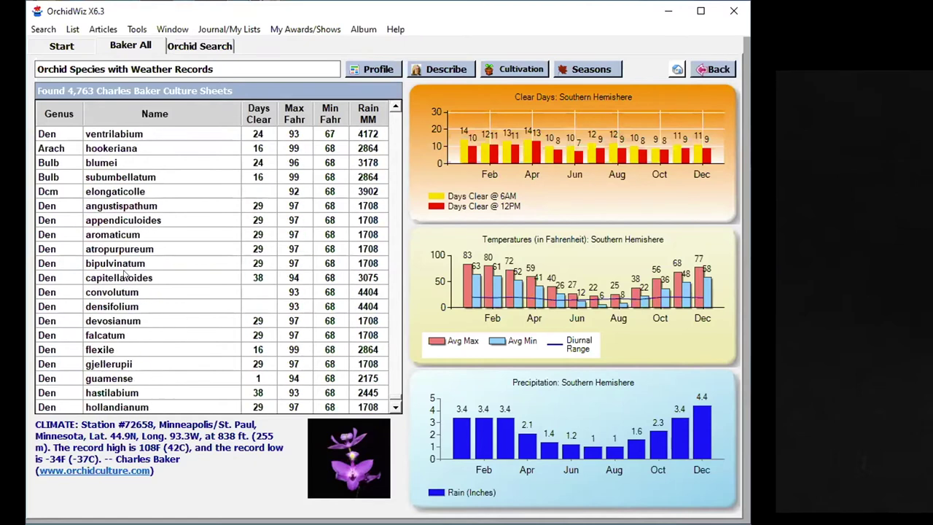
{"action": "scroll", "coordinate": [124, 274], "scroll_direction": "up", "scroll_amount": 8}
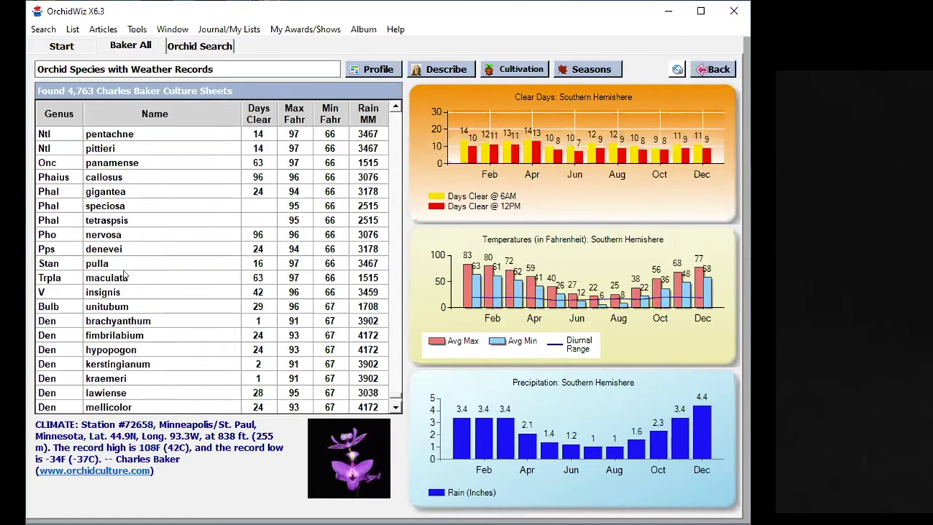
{"action": "left_click", "coordinate": [111, 226]}
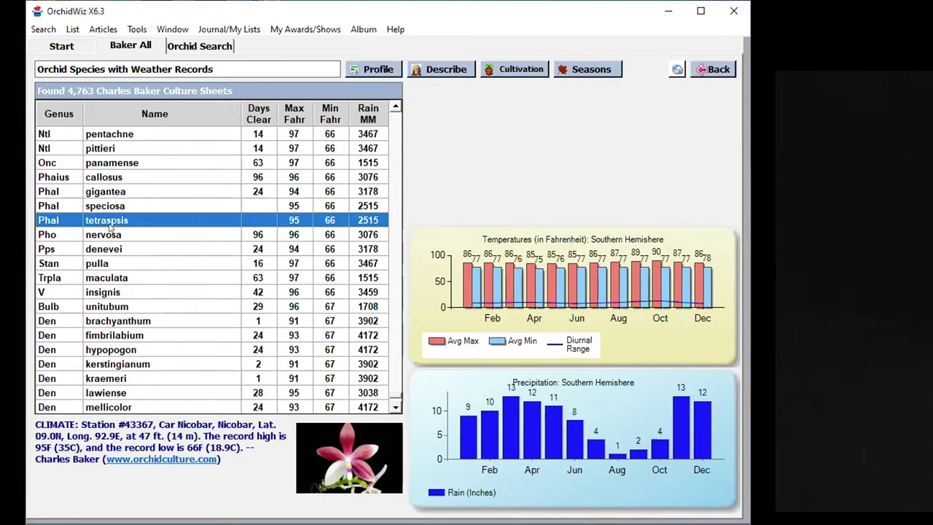
{"action": "left_click", "coordinate": [107, 208]}
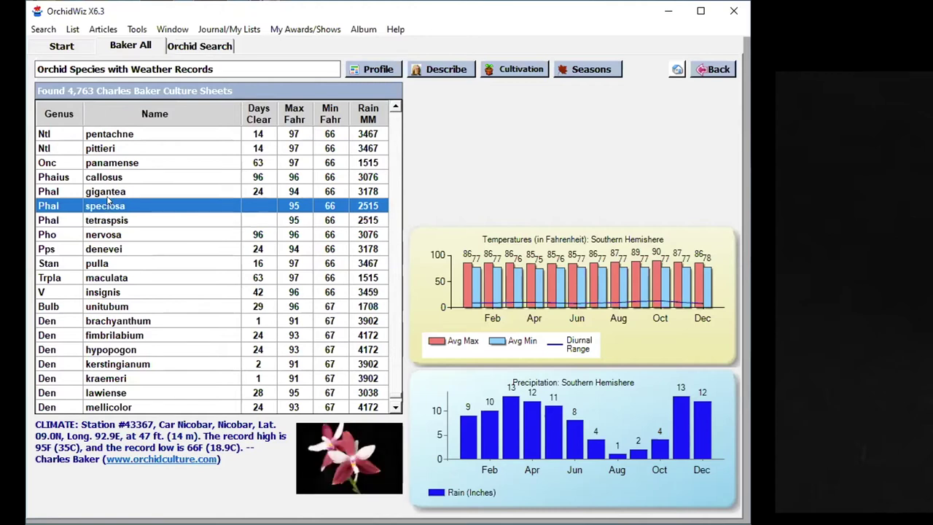
{"action": "left_click", "coordinate": [108, 197]}
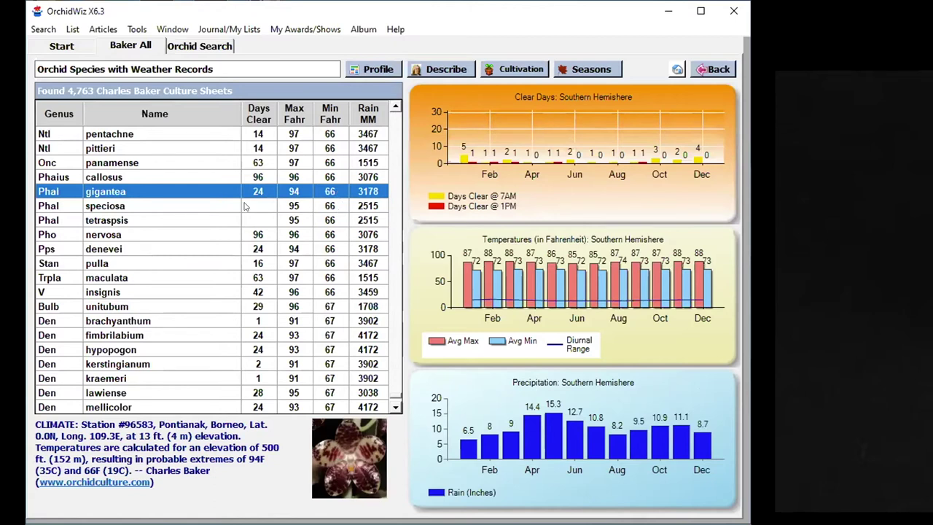
{"action": "scroll", "coordinate": [245, 207], "scroll_direction": "up", "scroll_amount": 2}
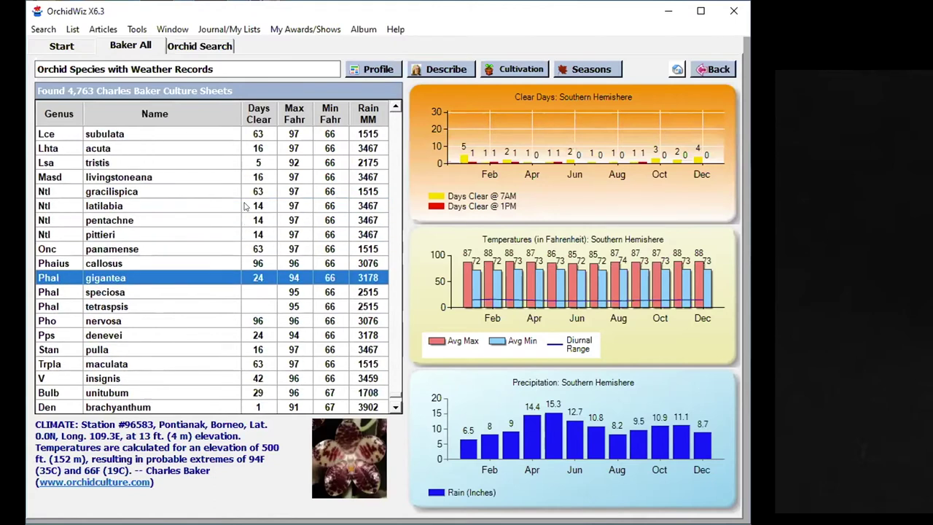
{"action": "scroll", "coordinate": [245, 207], "scroll_direction": "up", "scroll_amount": 1}
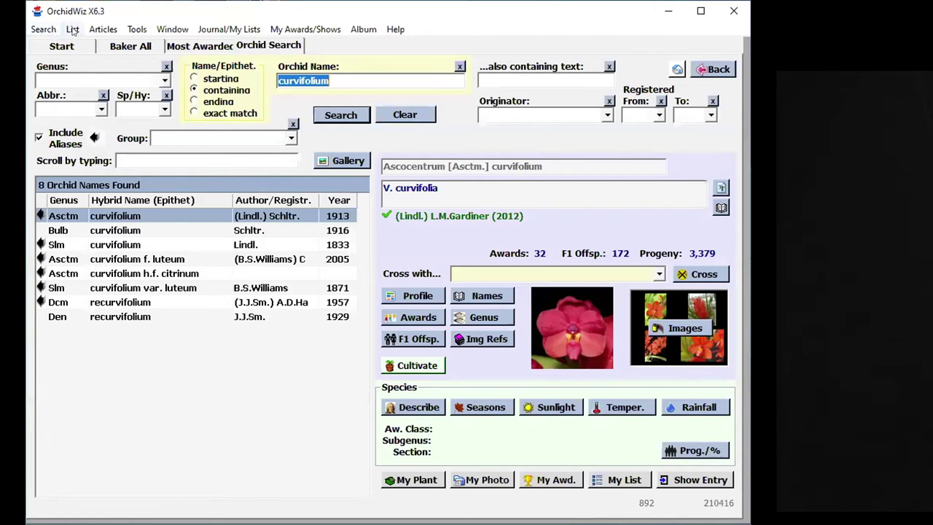
- List the top 100 species most awarded by the AOS, with awarded years starting in 2015
{"action": "left_click", "coordinate": [70, 30]}
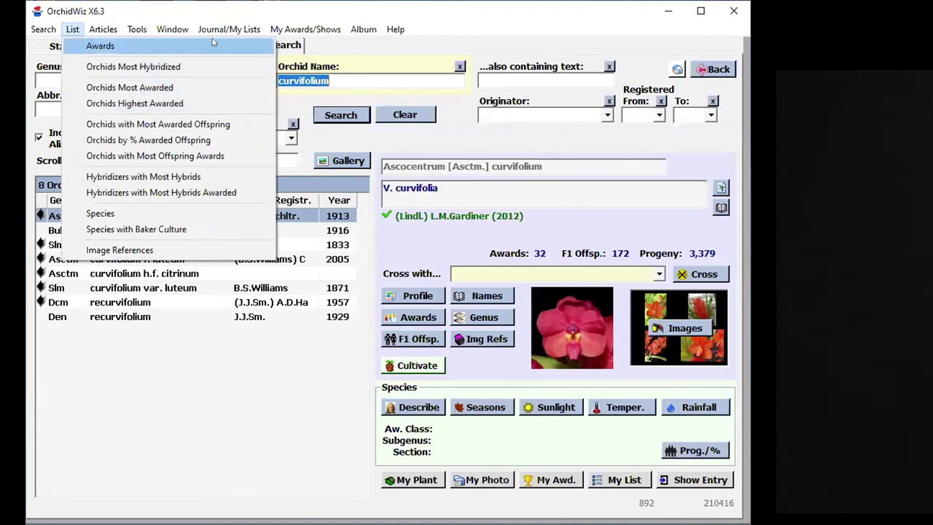
{"action": "left_click", "coordinate": [333, 52]}
{"action": "left_click", "coordinate": [190, 47]}
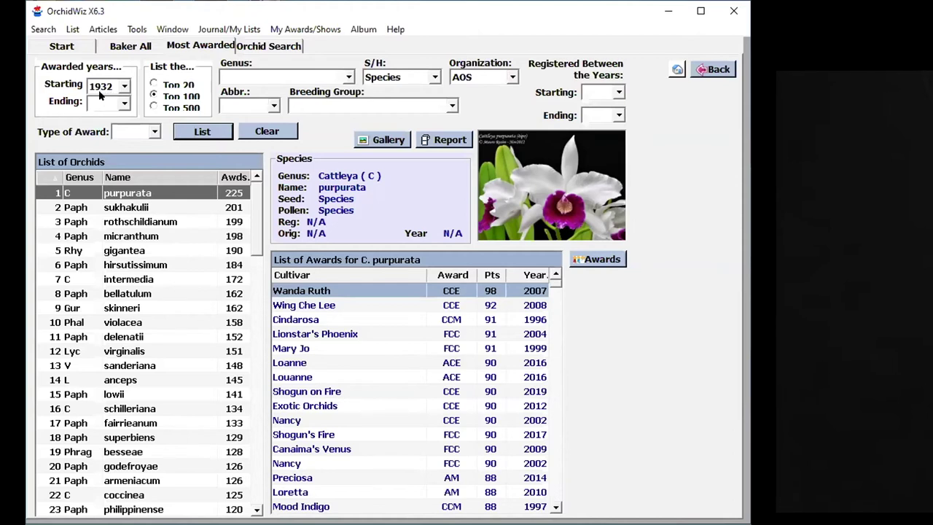
{"action": "left_click", "coordinate": [123, 86]}
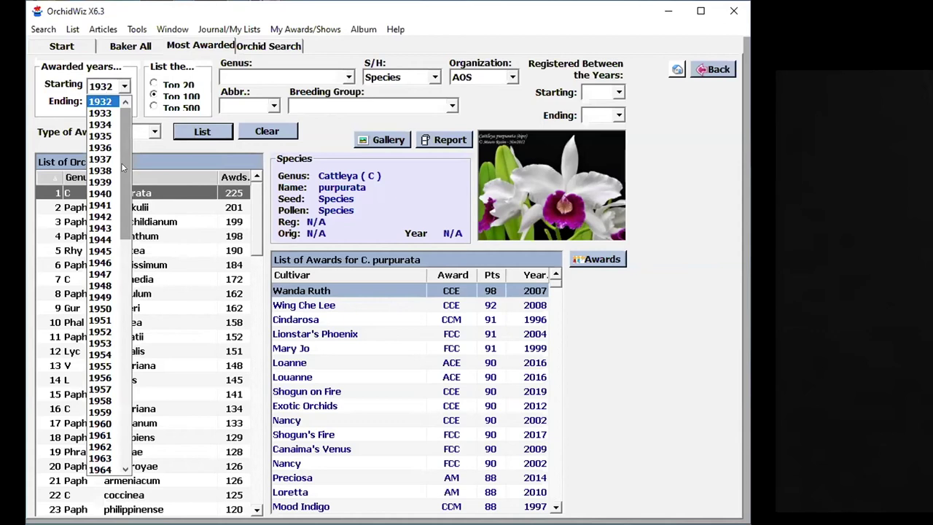
{"action": "left_click_drag", "start_coordinate": [121, 163], "coordinate": [121, 411]}
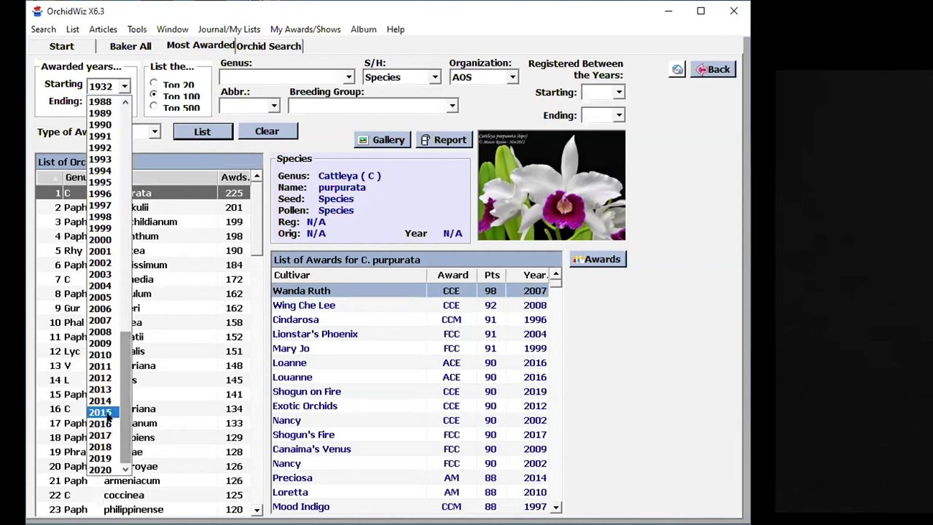
{"action": "left_click", "coordinate": [107, 413]}
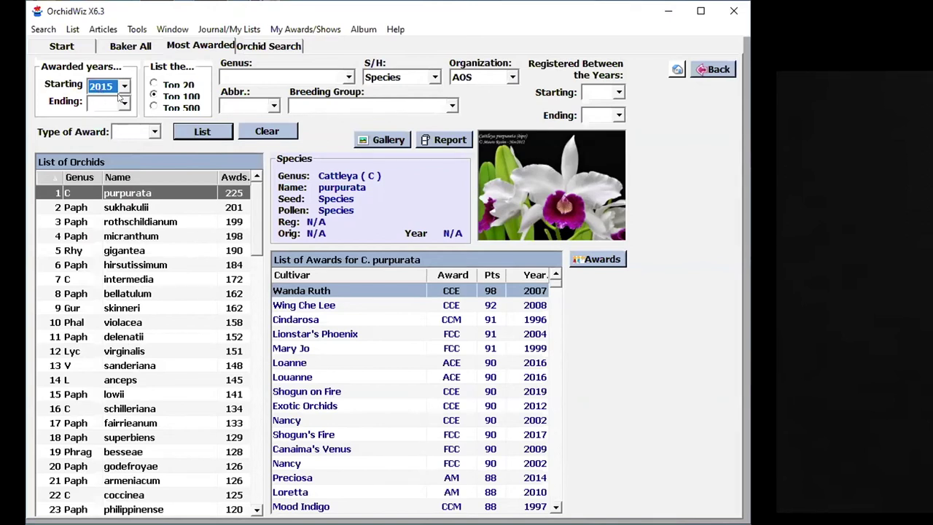
{"action": "left_click", "coordinate": [430, 77]}
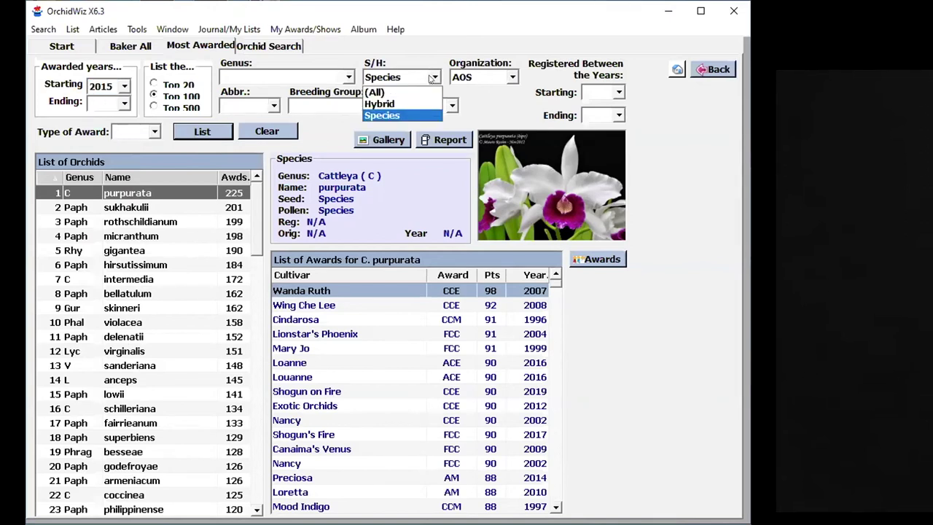
{"action": "left_click", "coordinate": [420, 115]}
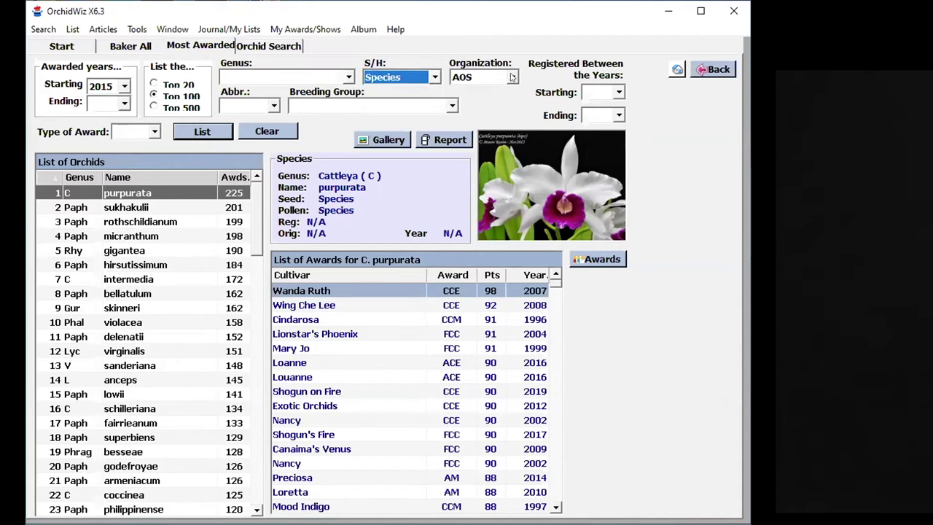
{"action": "left_click", "coordinate": [213, 134]}
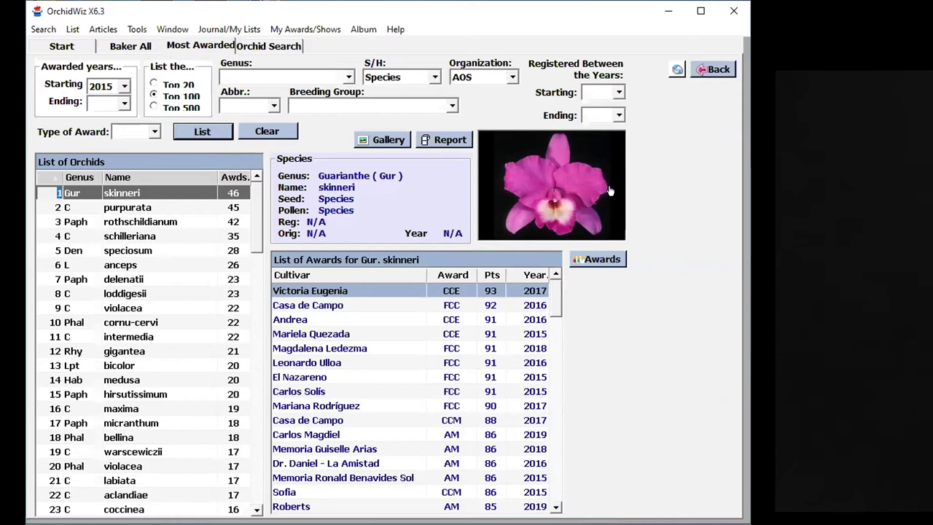
- View the profile of Guarianthe skinneri with its habitat temperature and rainfall records, and return to the most-awarded list
{"action": "left_click", "coordinate": [570, 179]}
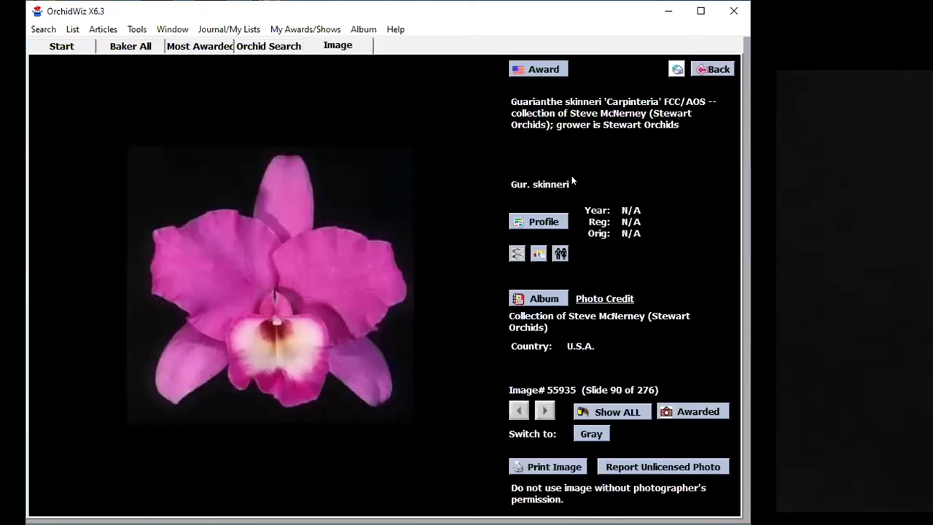
{"action": "left_click", "coordinate": [533, 219]}
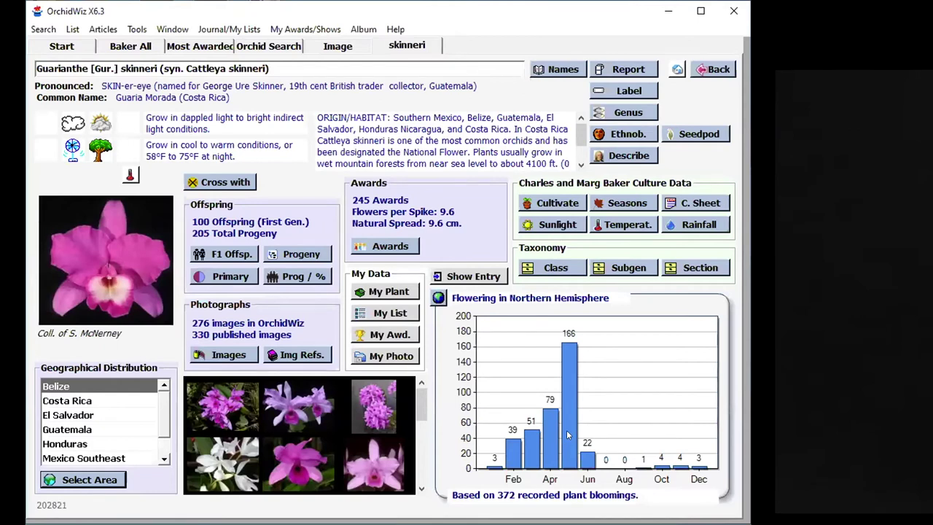
{"action": "left_click", "coordinate": [631, 226]}
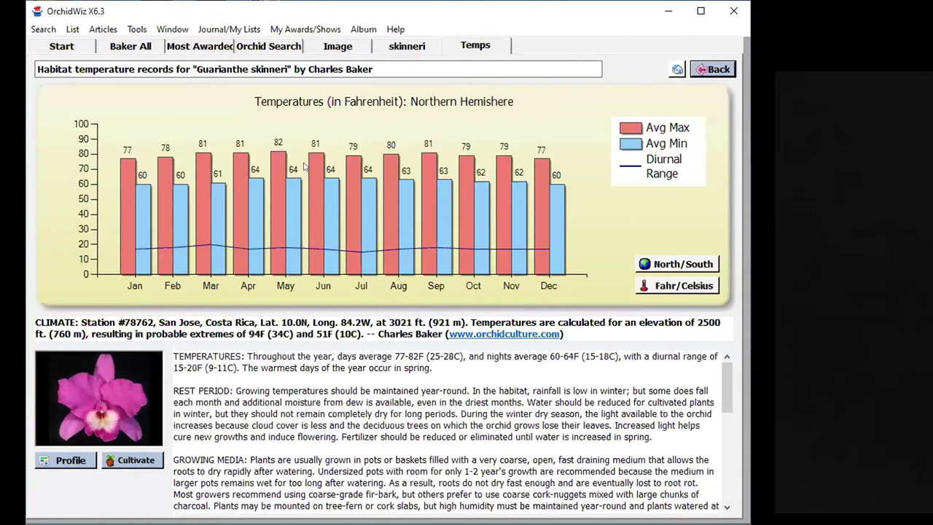
{"action": "left_click", "coordinate": [712, 71]}
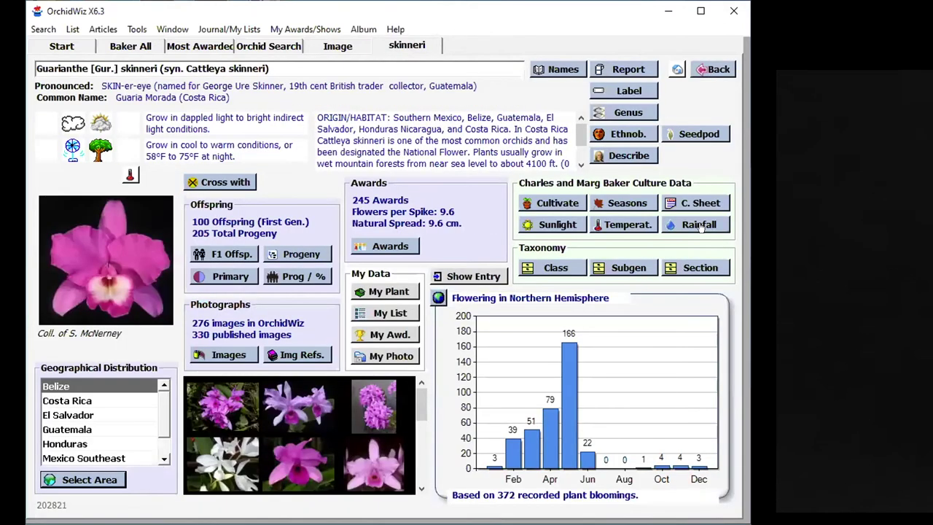
{"action": "left_click", "coordinate": [702, 229]}
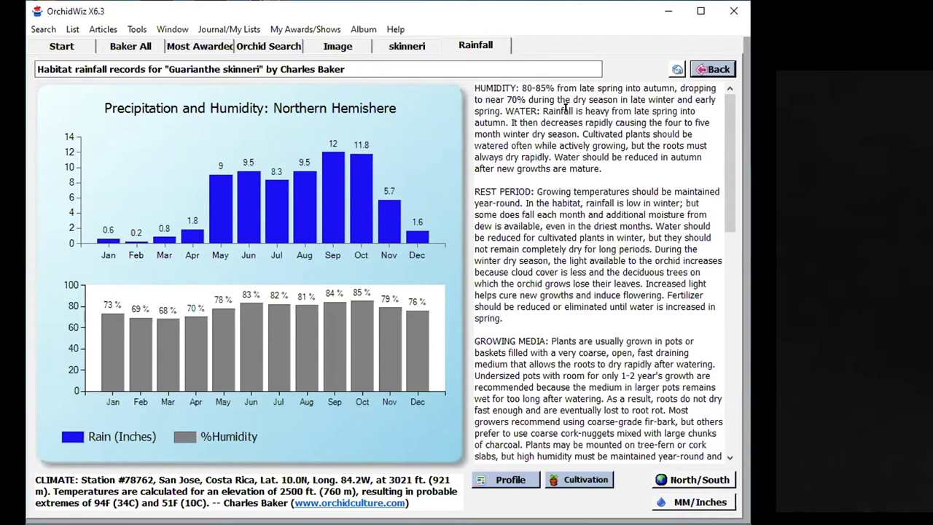
{"action": "left_click", "coordinate": [710, 70]}
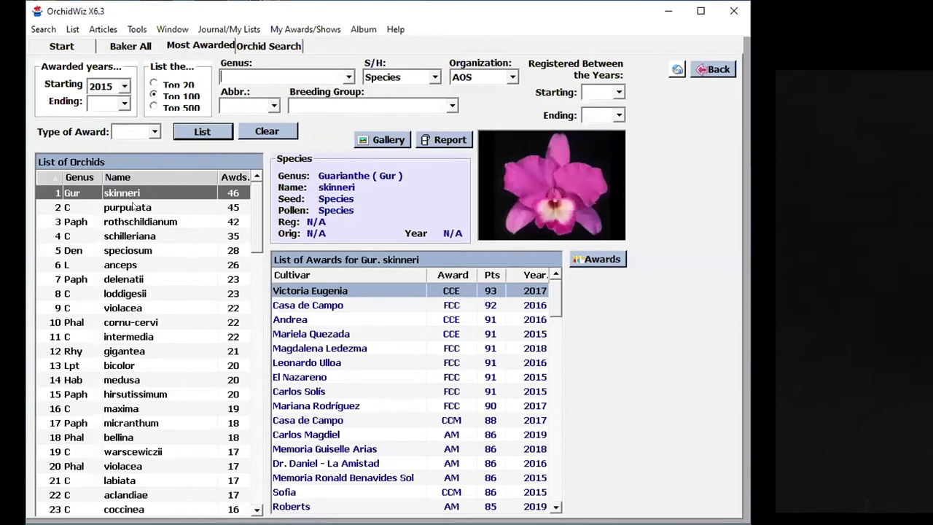
- View the profile and habitat temperature records of Cattleya purpurata from the most-awarded list
{"action": "left_click", "coordinate": [132, 208]}
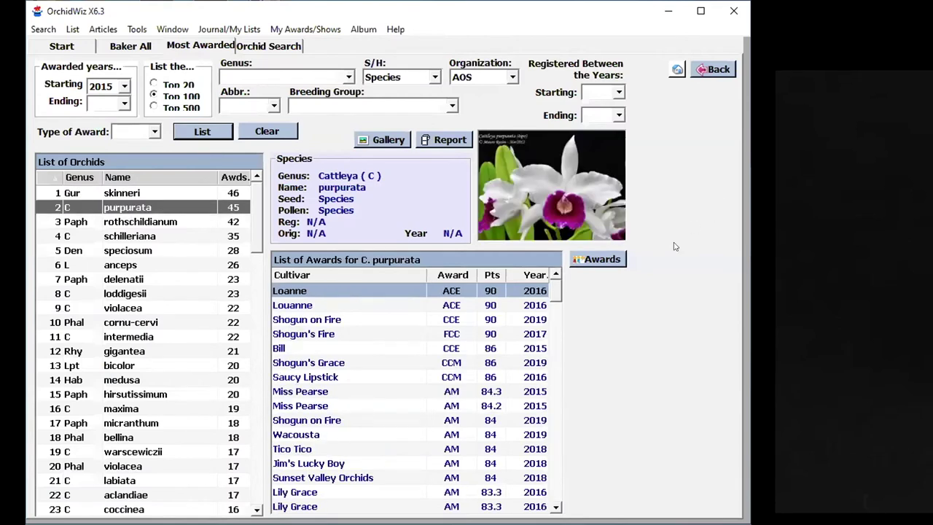
{"action": "left_click", "coordinate": [535, 194]}
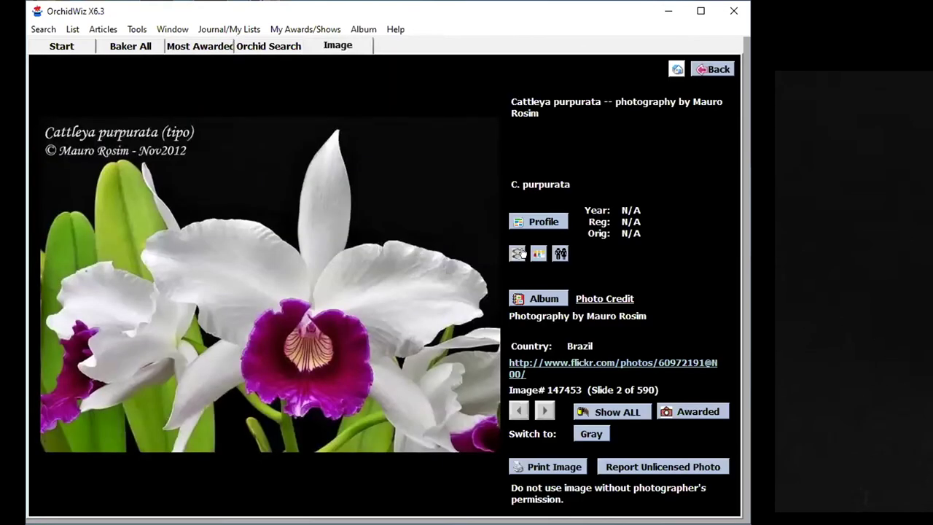
{"action": "left_click", "coordinate": [531, 218]}
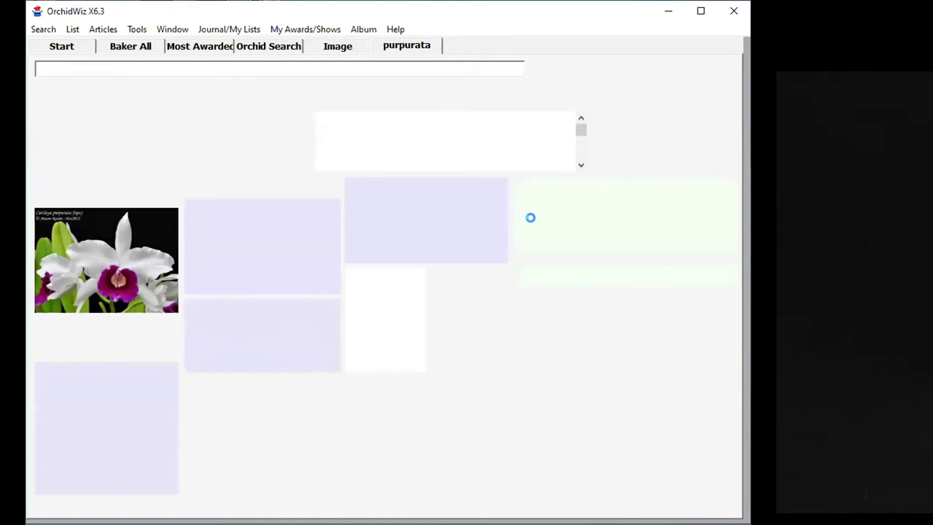
{"action": "left_click", "coordinate": [619, 225]}
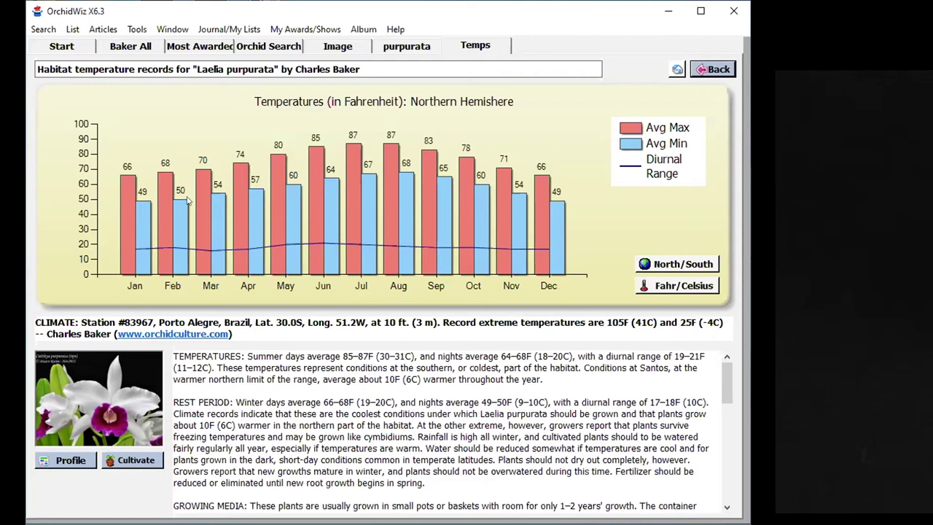
{"action": "left_click", "coordinate": [717, 68]}
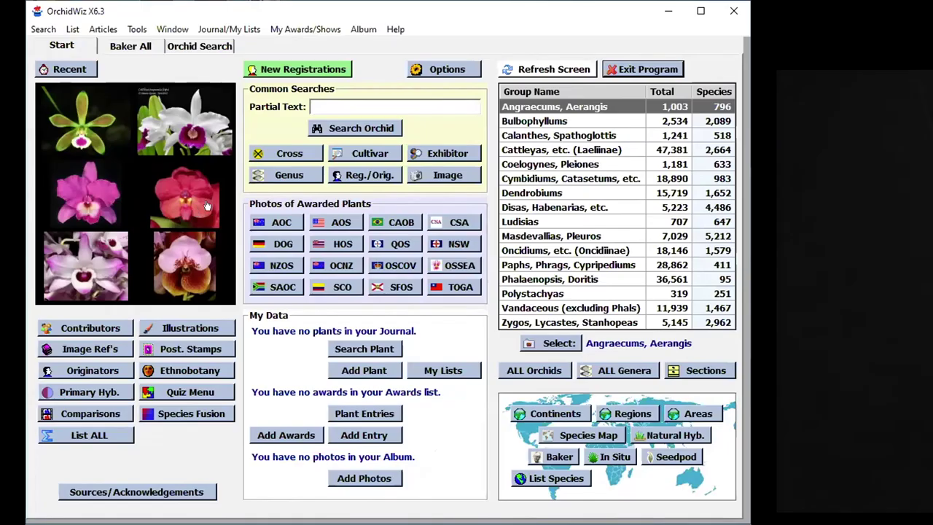
- Open the cultivation requirements of Vanda sanderiana and examine the climate note's weather station, station elevation, calculated elevation and probable temperature extremes
{"action": "left_click", "coordinate": [193, 243]}
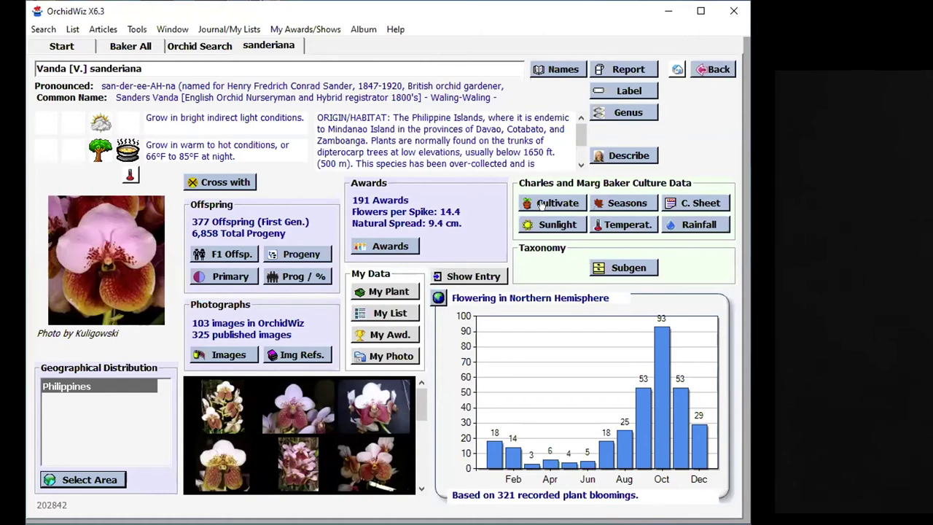
{"action": "left_click", "coordinate": [540, 204]}
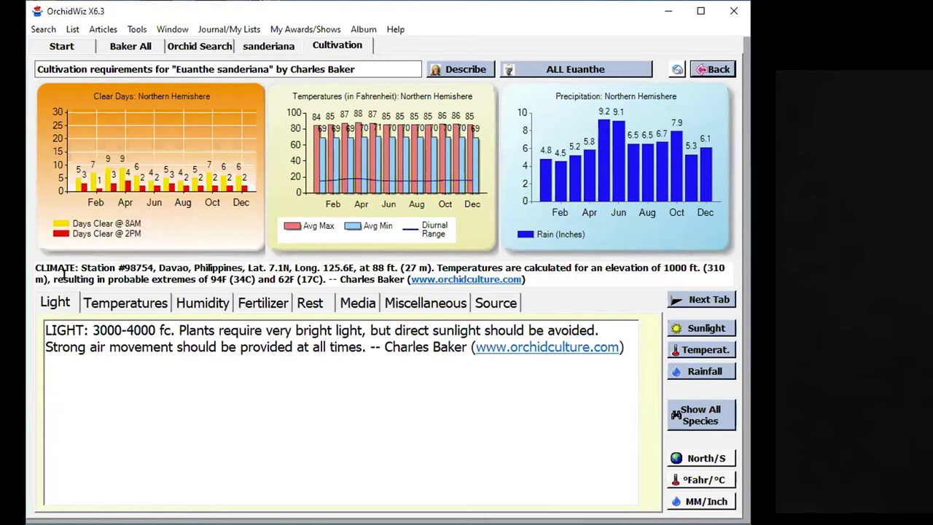
{"action": "left_click_drag", "start_coordinate": [57, 265], "coordinate": [426, 264]}
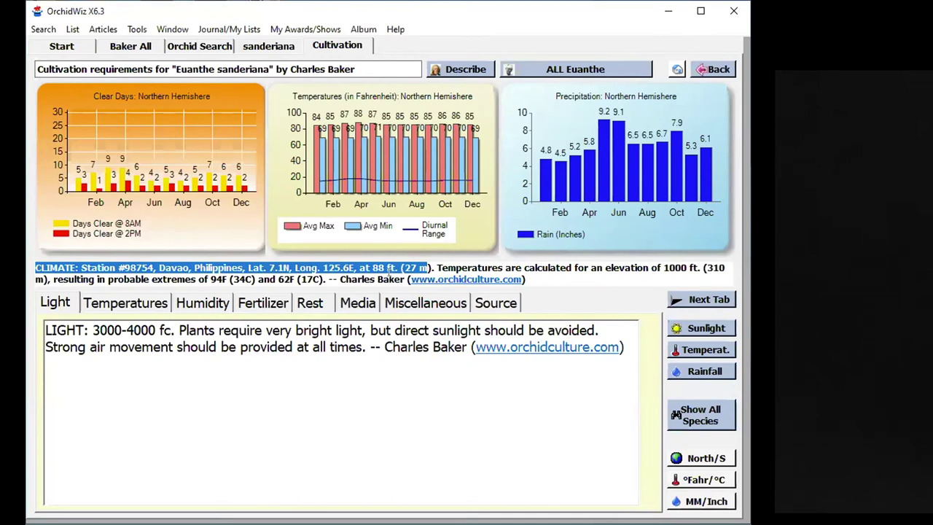
{"action": "left_click_drag", "start_coordinate": [427, 264], "coordinate": [435, 263]}
{"action": "left_click", "coordinate": [435, 263]}
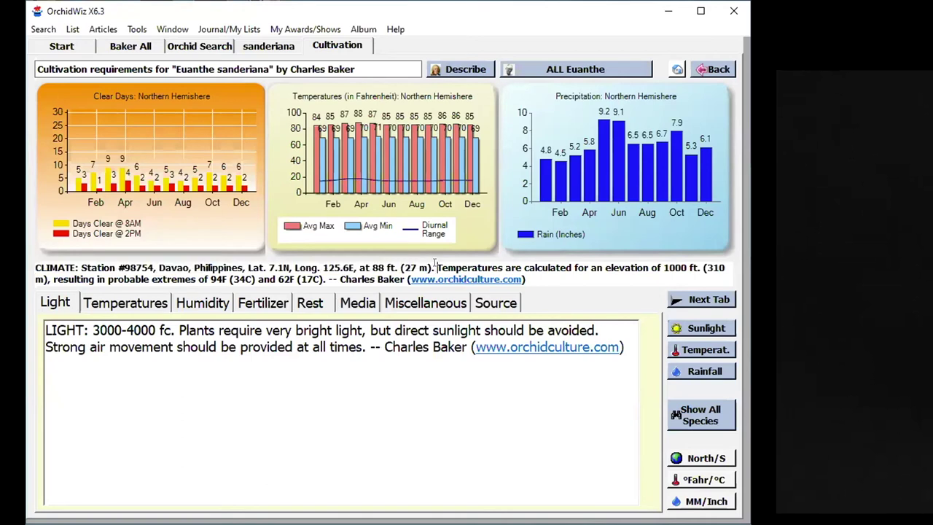
{"action": "left_click_drag", "start_coordinate": [435, 264], "coordinate": [697, 265]}
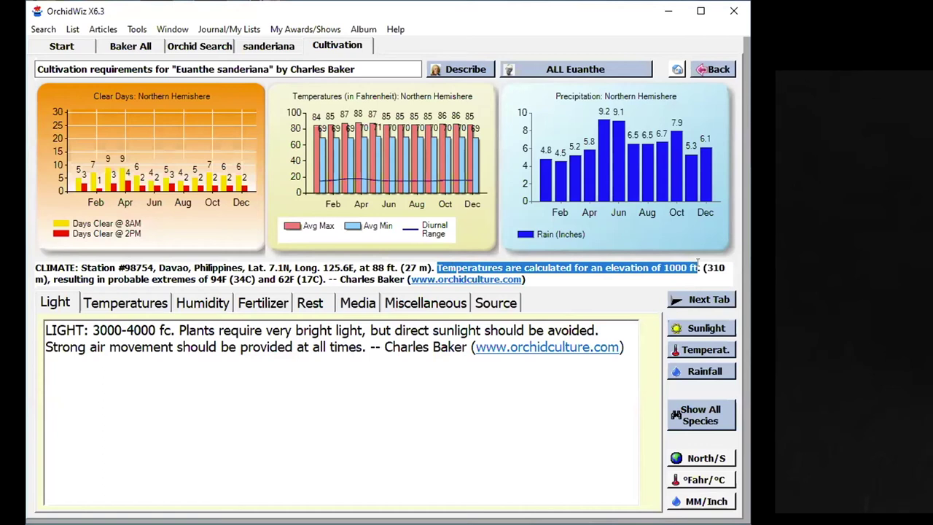
{"action": "left_click_drag", "start_coordinate": [53, 279], "coordinate": [278, 279]}
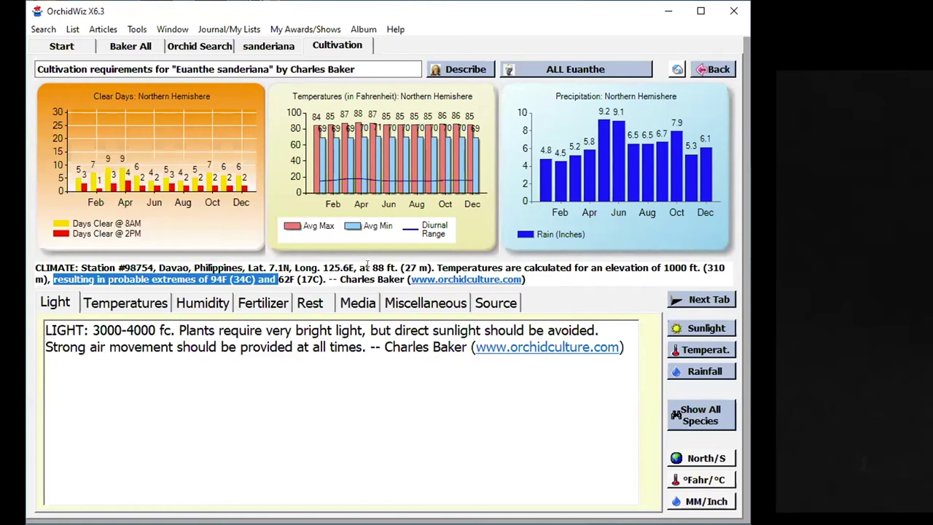
{"action": "left_click_drag", "start_coordinate": [367, 266], "coordinate": [394, 266]}
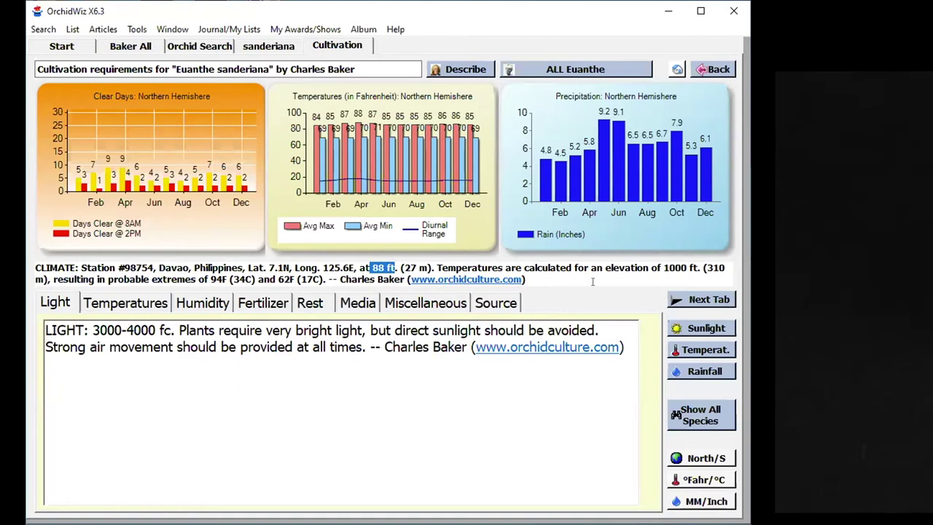
{"action": "left_click_drag", "start_coordinate": [661, 268], "coordinate": [702, 268]}
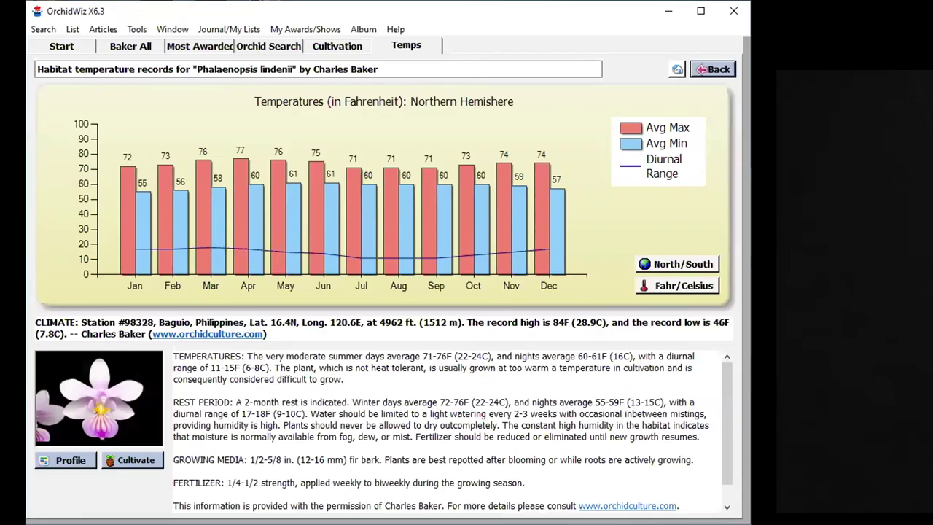
- Leave the Phalaenopsis lindenii records, search for orchid names containing "pileatum" and select Catasetum pileatum
{"action": "left_click", "coordinate": [718, 73]}
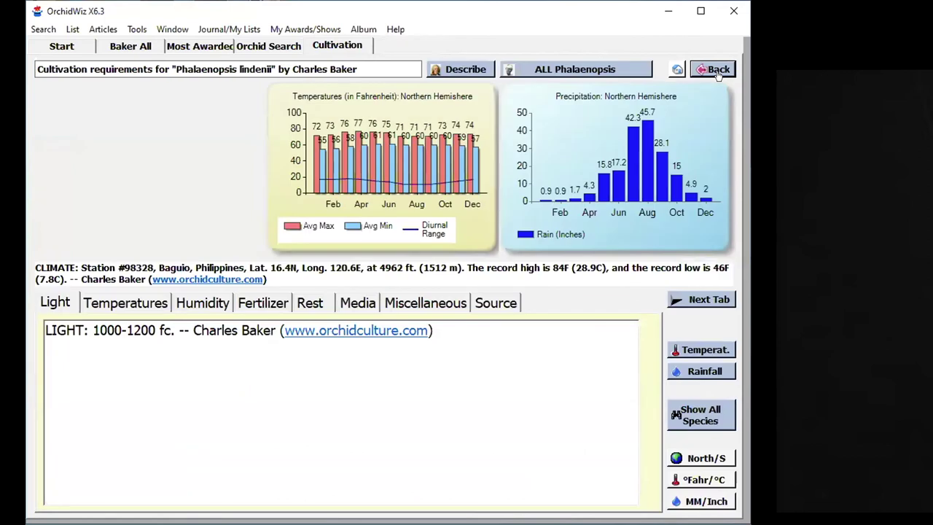
{"action": "left_click", "coordinate": [716, 73]}
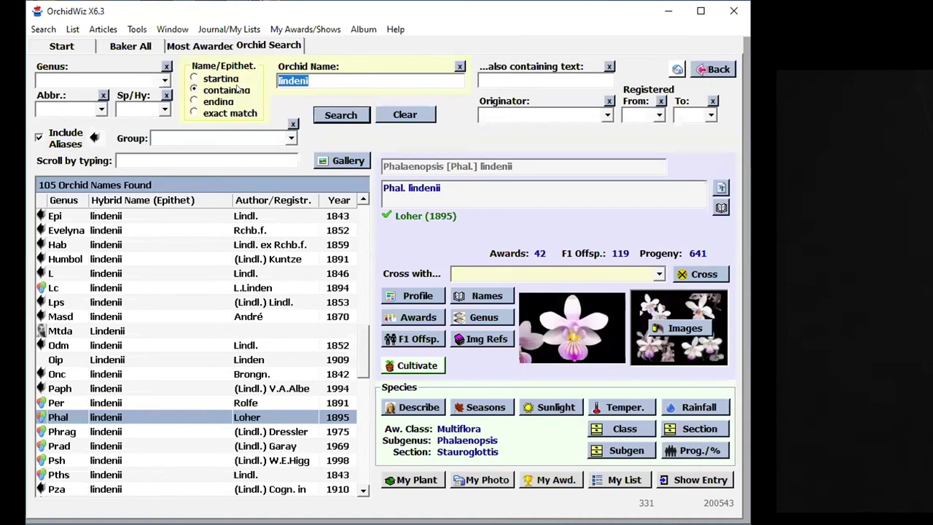
{"action": "type", "text": "pi"}
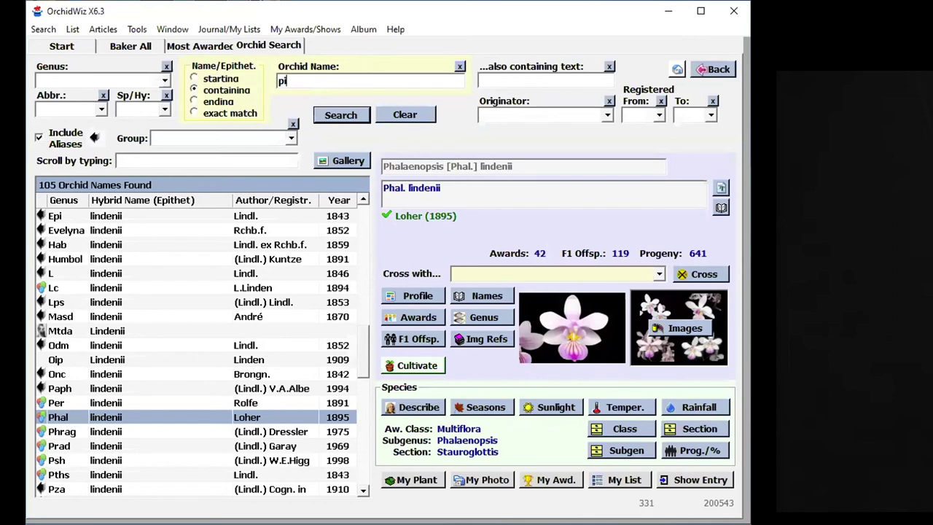
{"action": "type", "text": "leatum"}
{"action": "key", "text": "Return"}
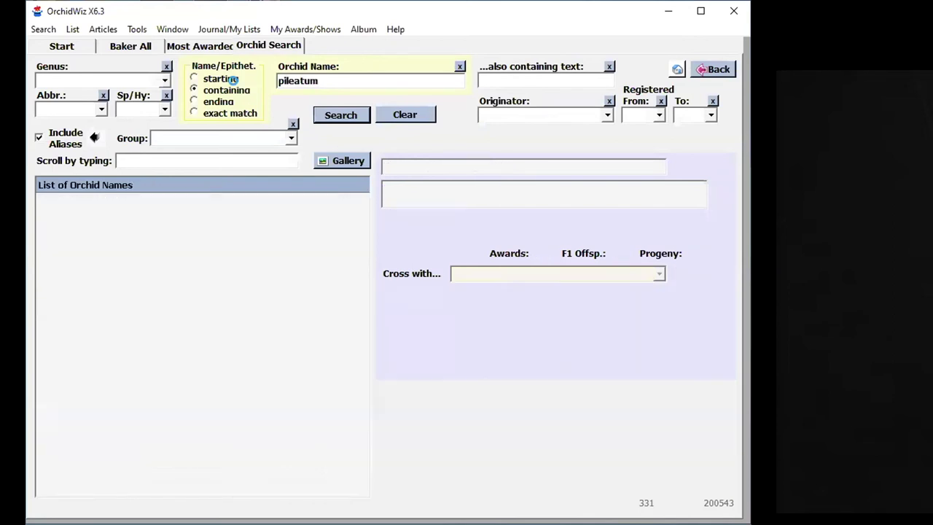
{"action": "left_click", "coordinate": [138, 230]}
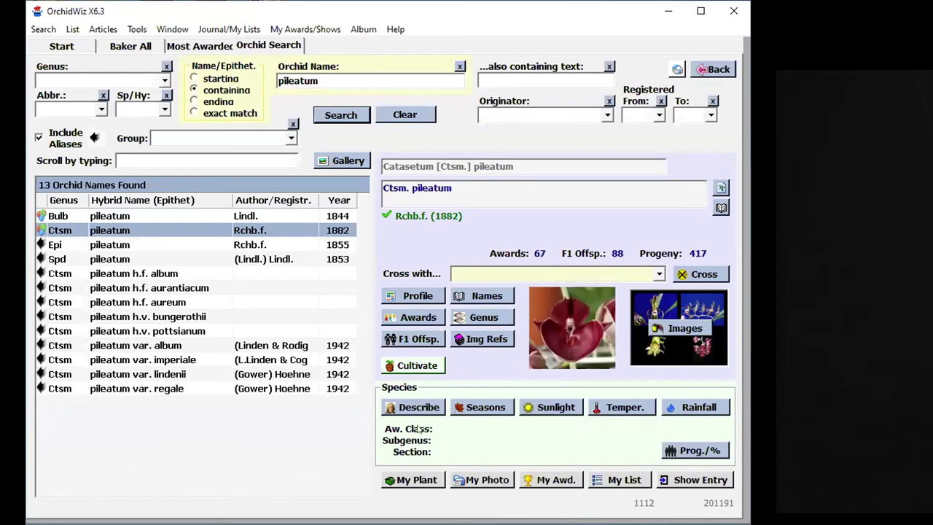
- Examine the seasonal data and habitat rainfall records of Catasetum pileatum, and return to the seasonal charts
{"action": "left_click", "coordinate": [472, 408]}
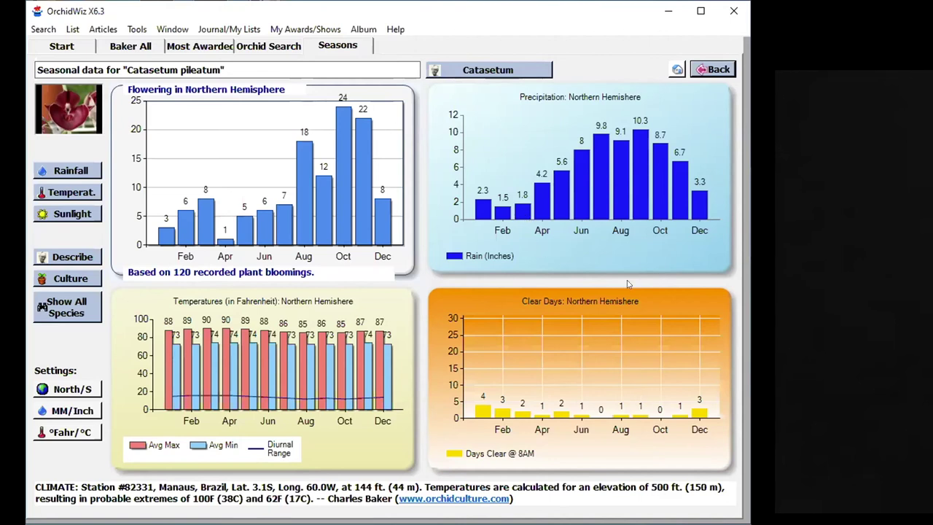
{"action": "left_click", "coordinate": [640, 180]}
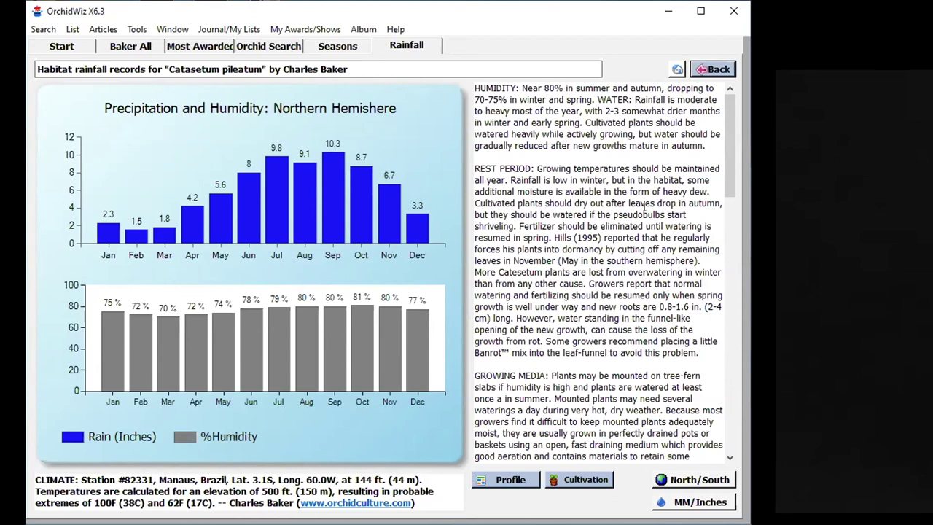
{"action": "left_click", "coordinate": [713, 70]}
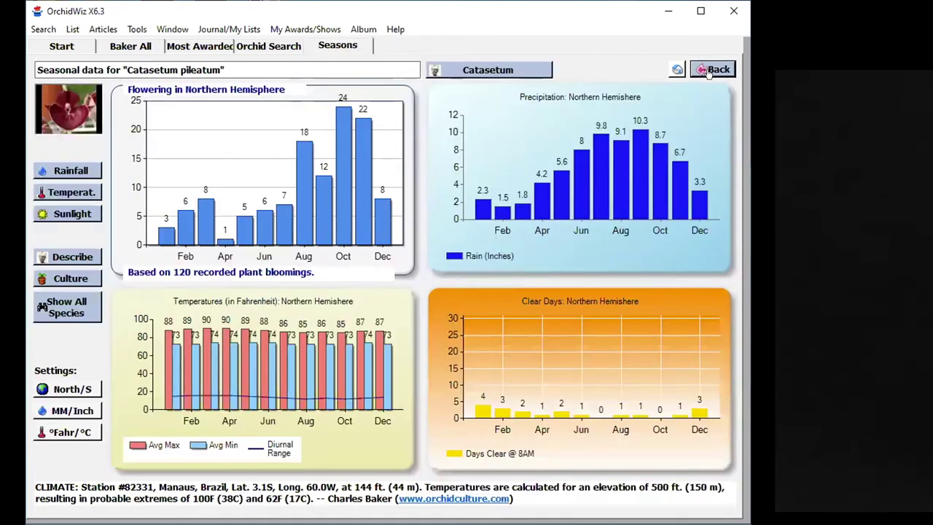
- Leave the Catasetum pileatum seasonal data and search for orchid names containing "nobile"
{"action": "left_click", "coordinate": [712, 70]}
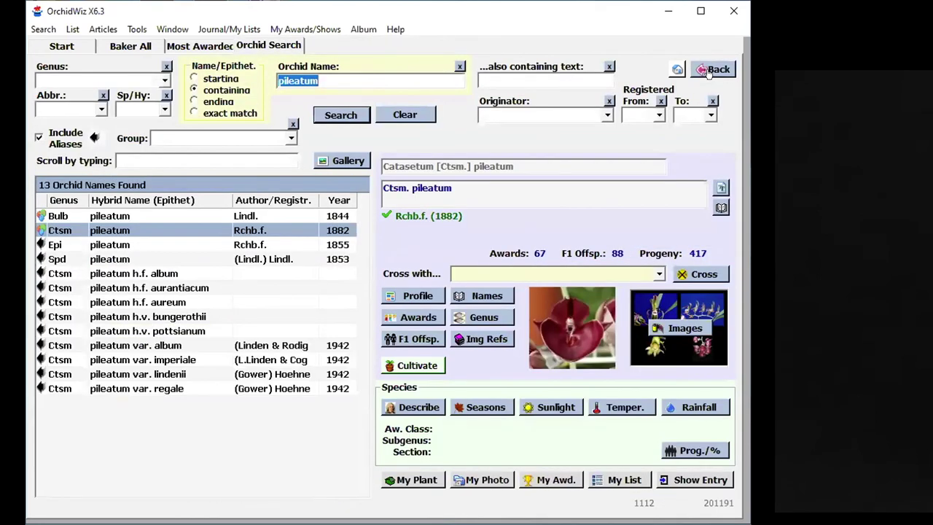
{"action": "type", "text": "no"}
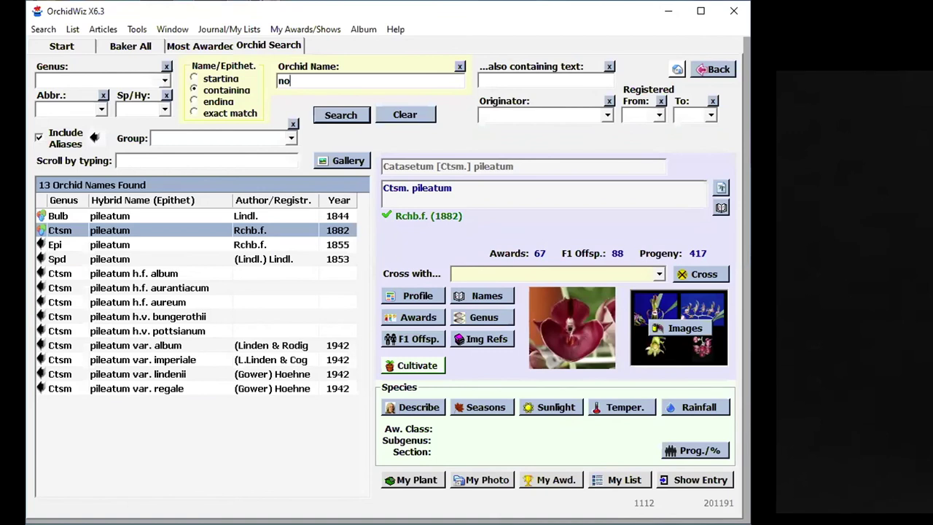
{"action": "type", "text": "bile"}
{"action": "key", "text": "Return"}
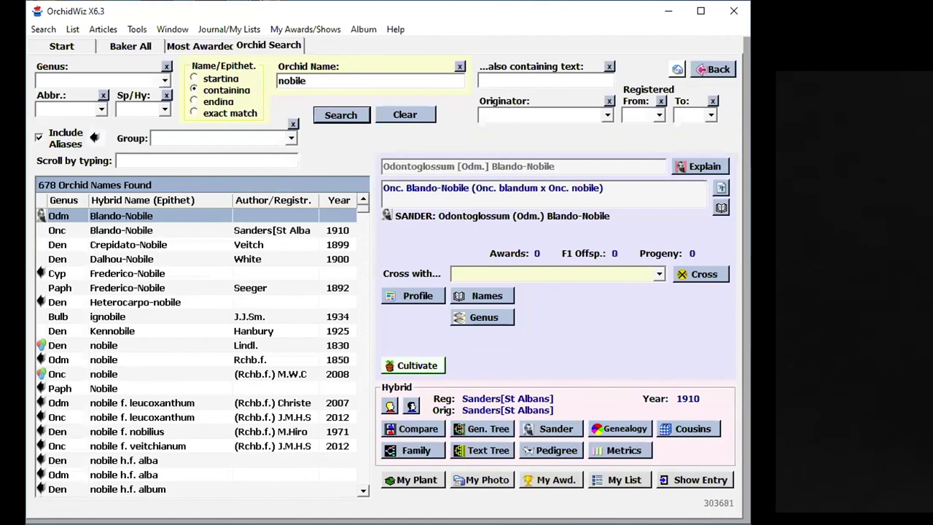
- Select the species Dendrobium nobile and view its profile and habitat rainfall records
{"action": "left_click", "coordinate": [80, 343]}
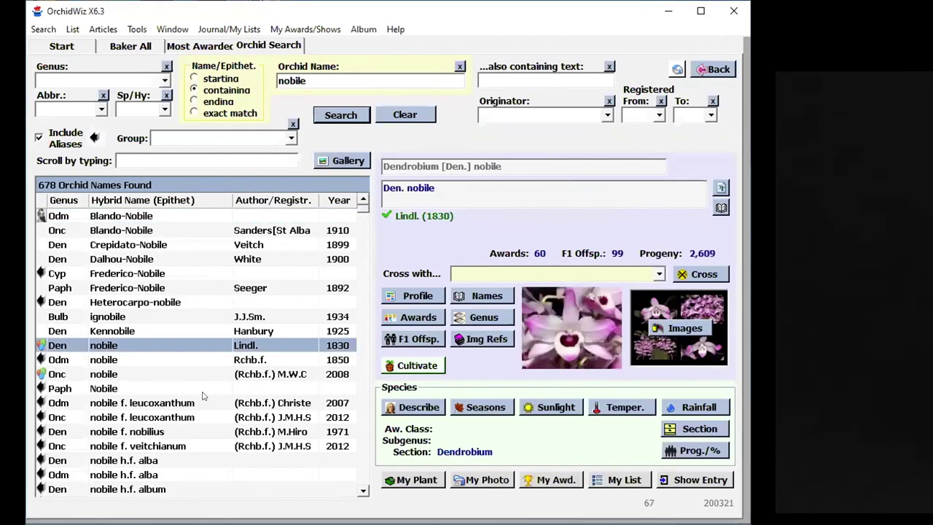
{"action": "left_click", "coordinate": [417, 295]}
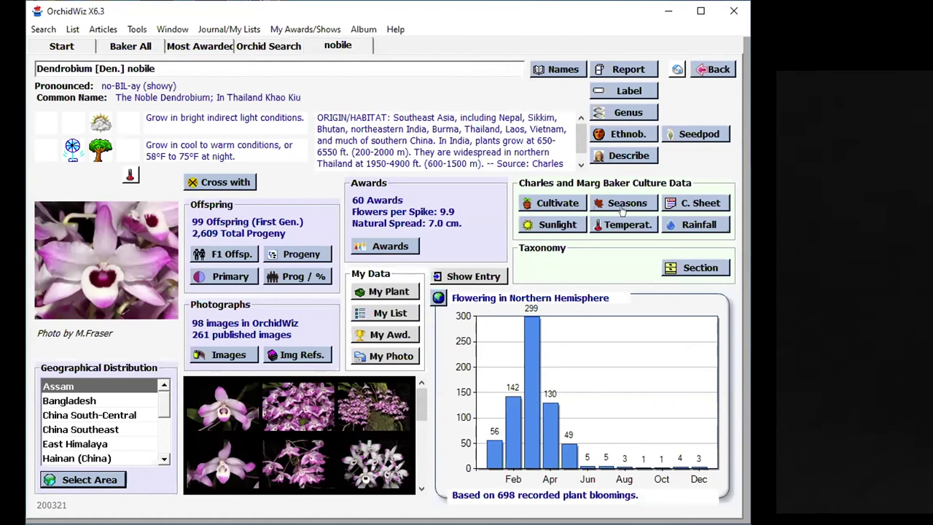
{"action": "left_click", "coordinate": [698, 225]}
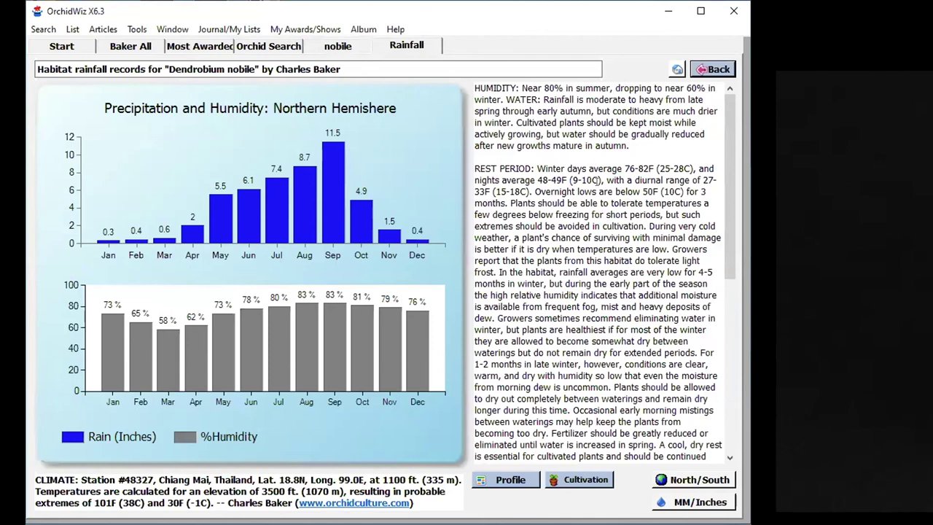